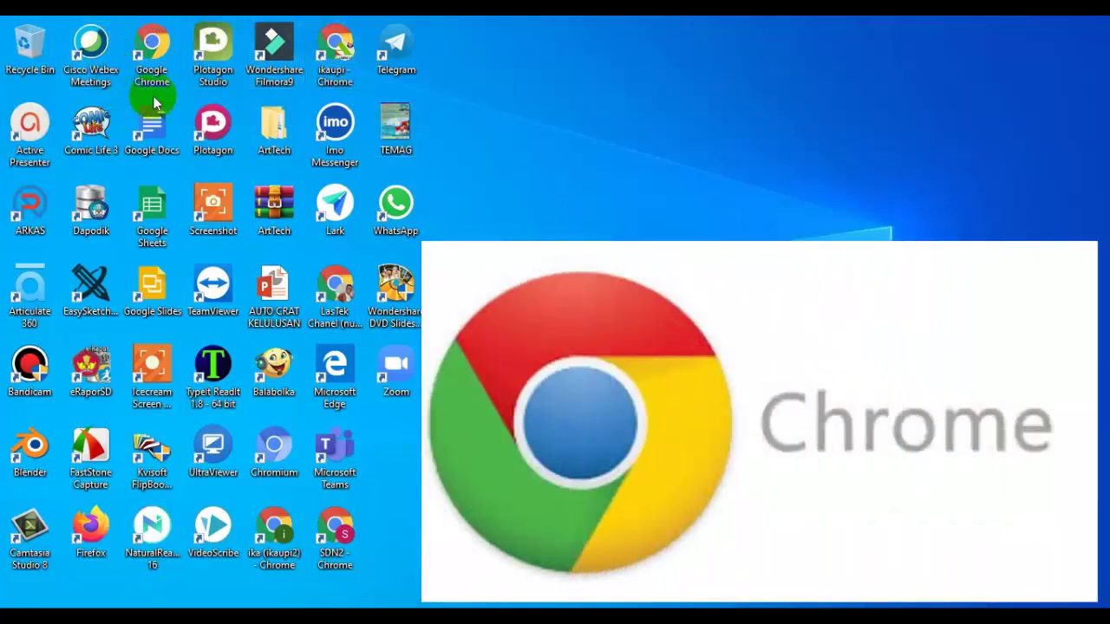
Launch Chrome maximized and choose 'Tambahkan akun lainnya' from the account menu.
{"action": "left_click", "coordinate": [155, 54]}
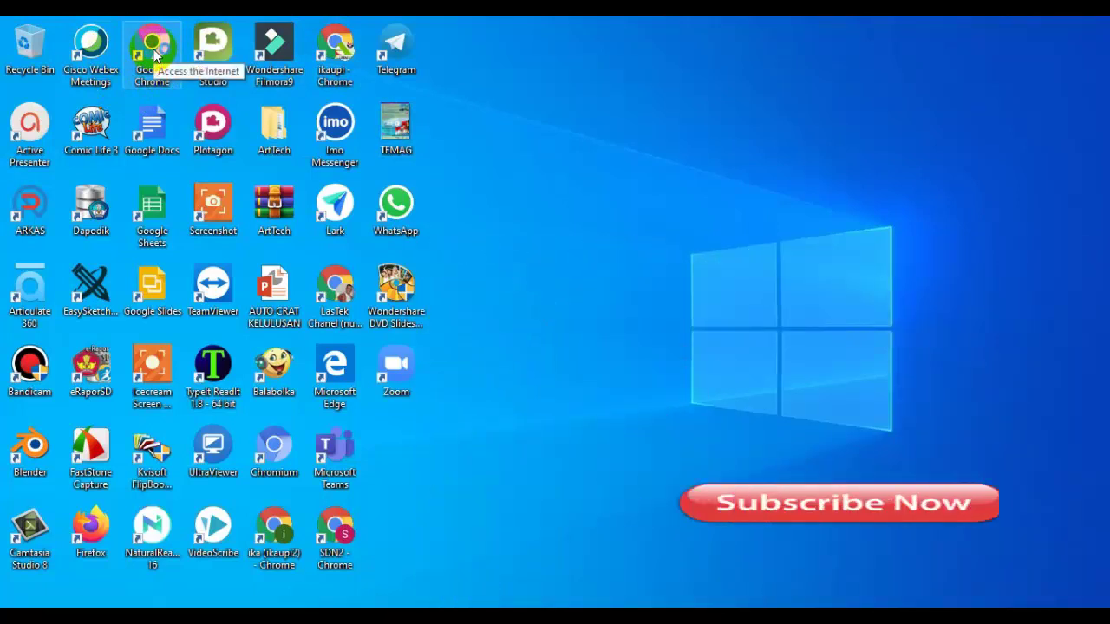
{"action": "double_click", "coordinate": [154, 53]}
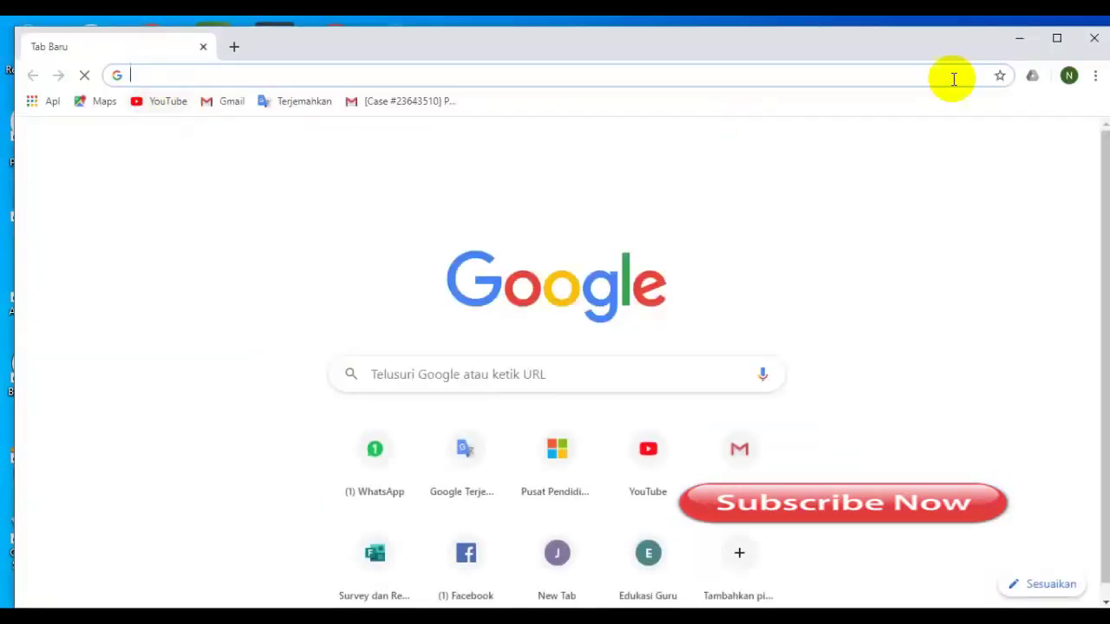
{"action": "left_click", "coordinate": [1056, 41]}
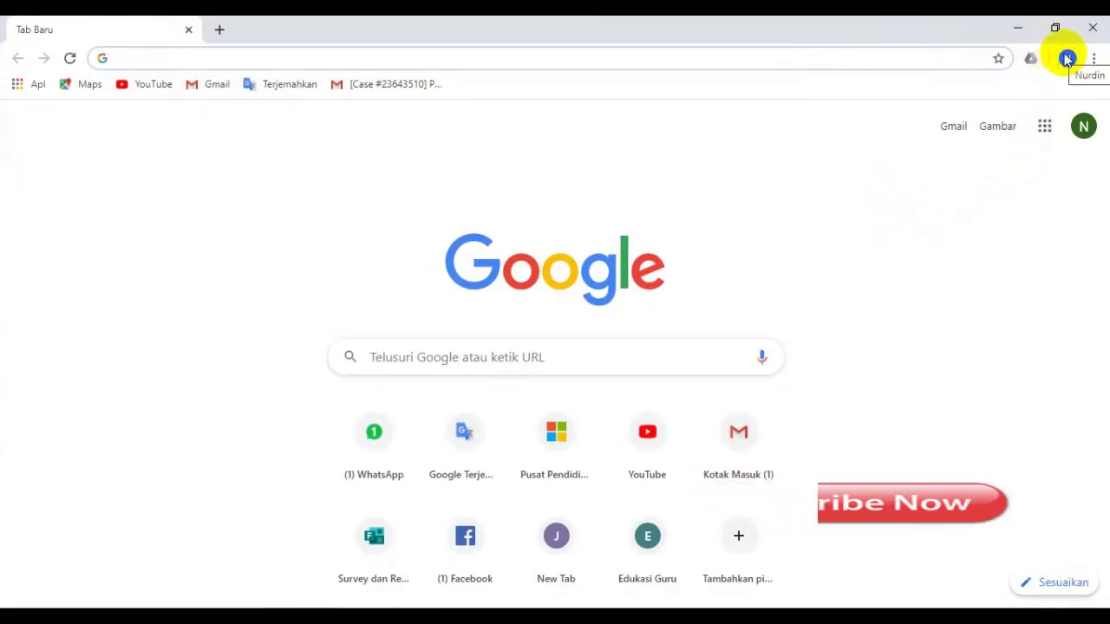
{"action": "left_click", "coordinate": [1085, 134]}
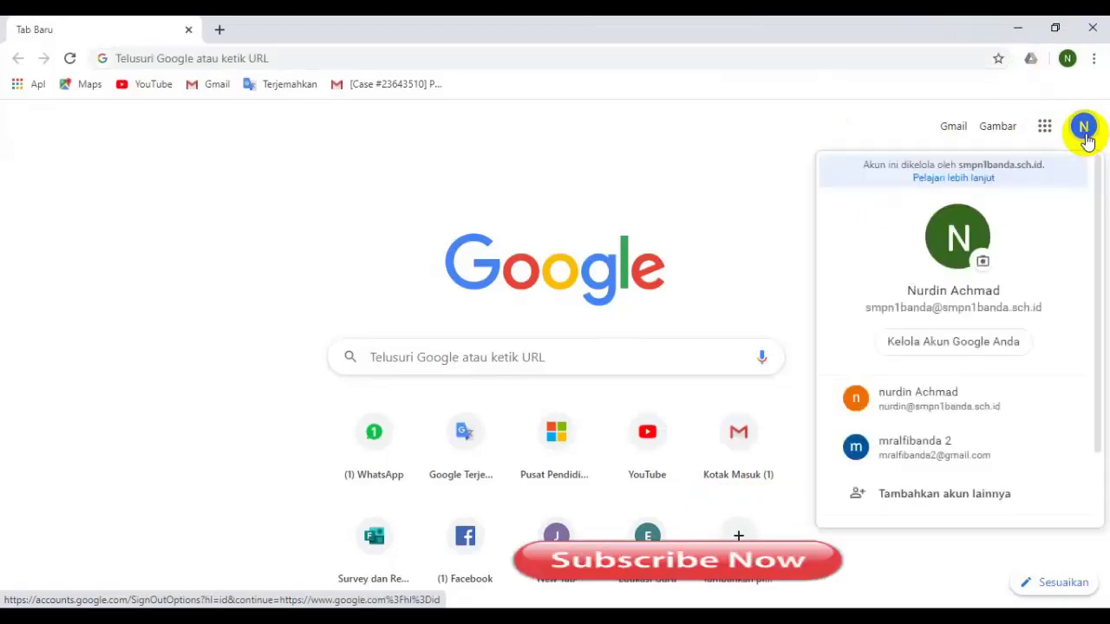
{"action": "left_click", "coordinate": [965, 494]}
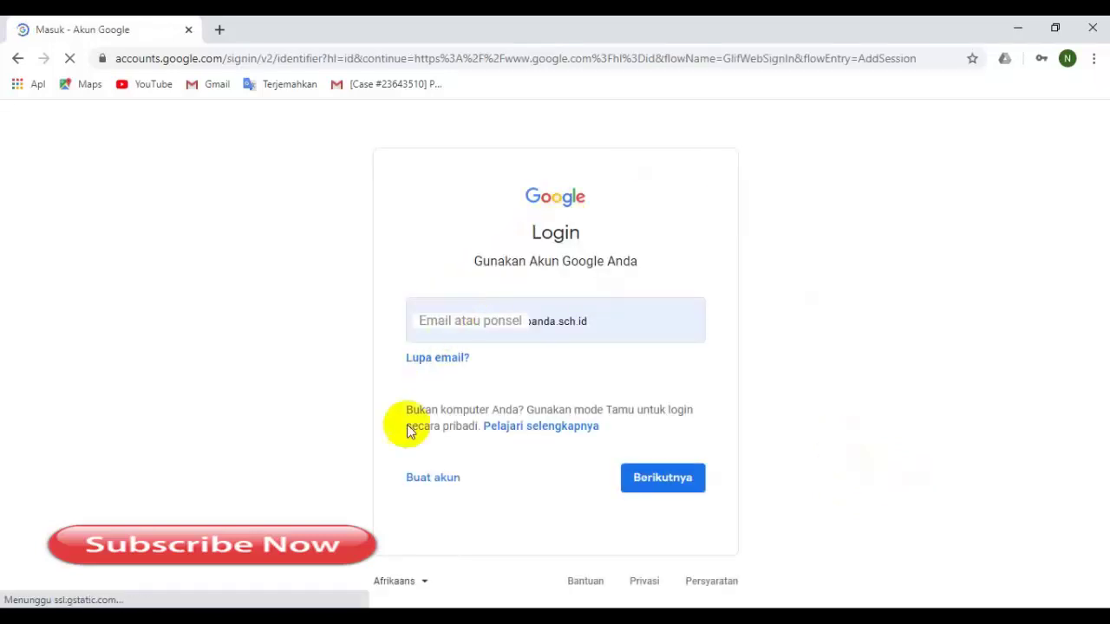
Start a new Google account ('Buat akun') and enter the first and last name.
{"action": "left_click", "coordinate": [411, 488]}
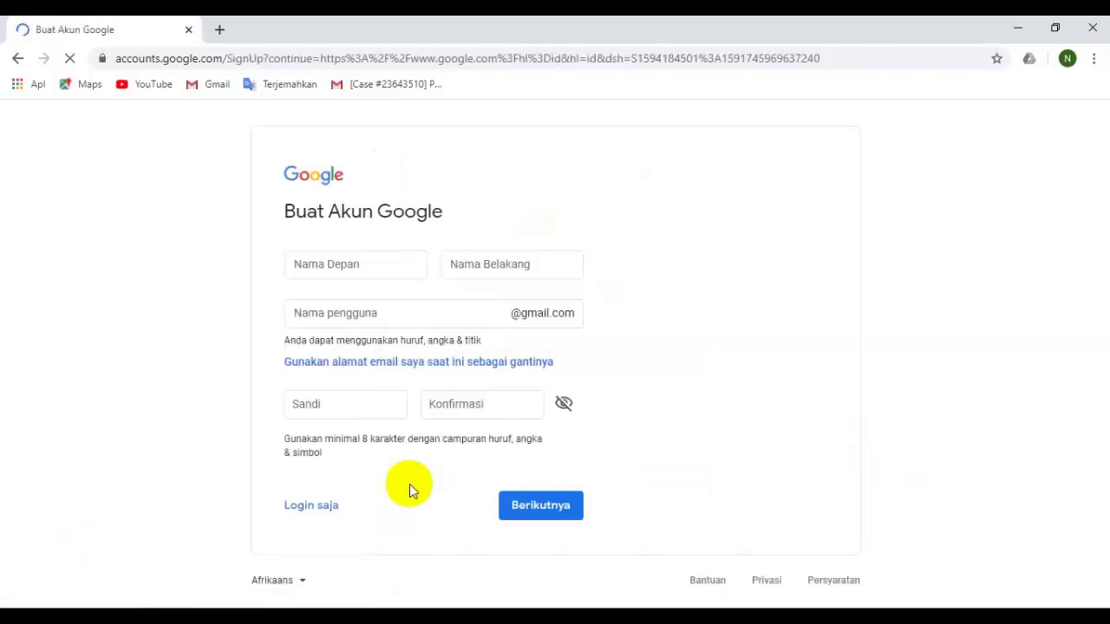
{"action": "left_click", "coordinate": [379, 264]}
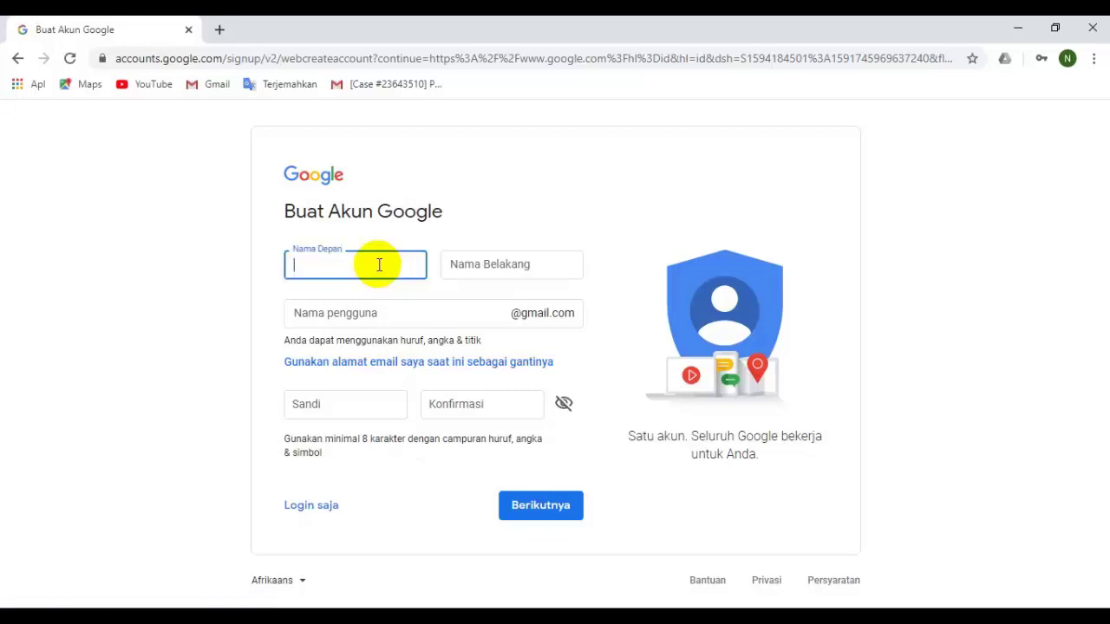
{"action": "key", "text": "Tab"}
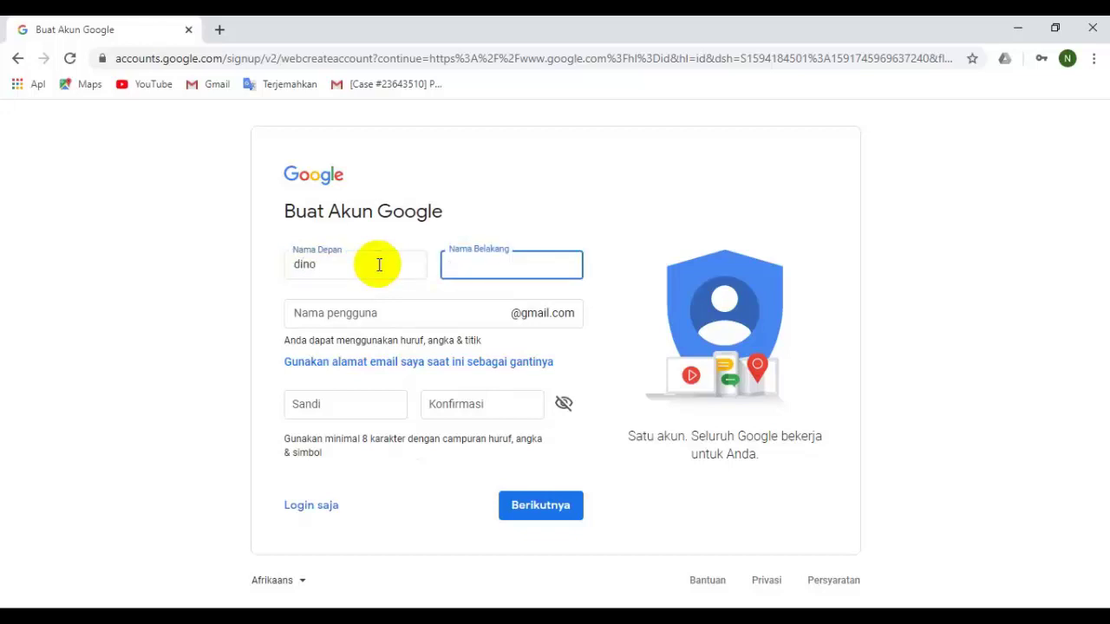
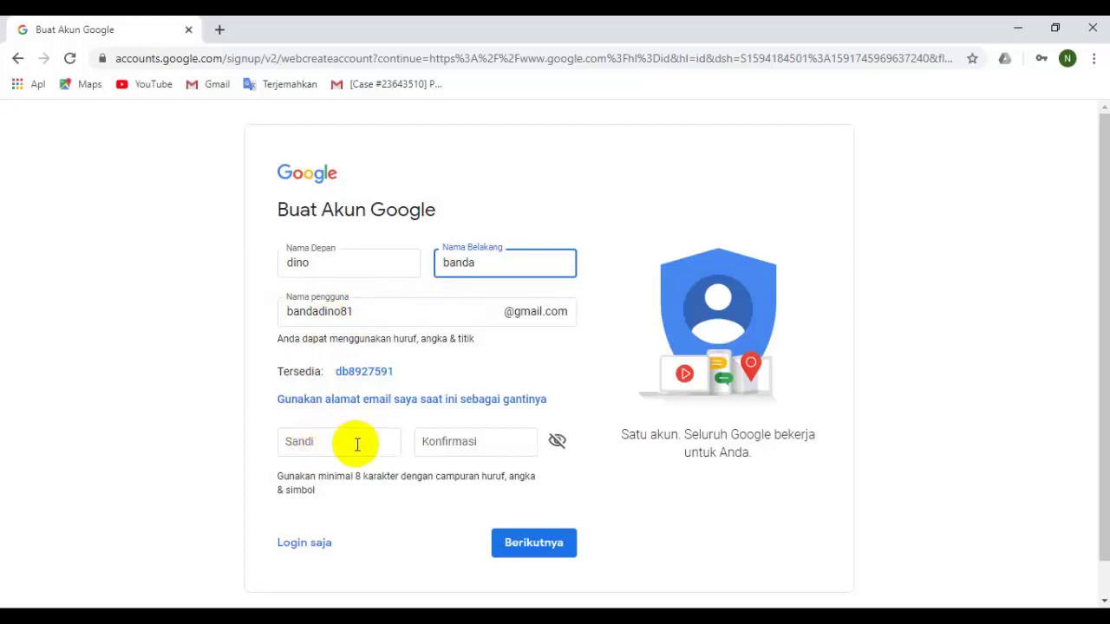
Enter the account password in the Sandi and Konfirmasi fields and submit with Berikutnya.
{"action": "left_click", "coordinate": [305, 441]}
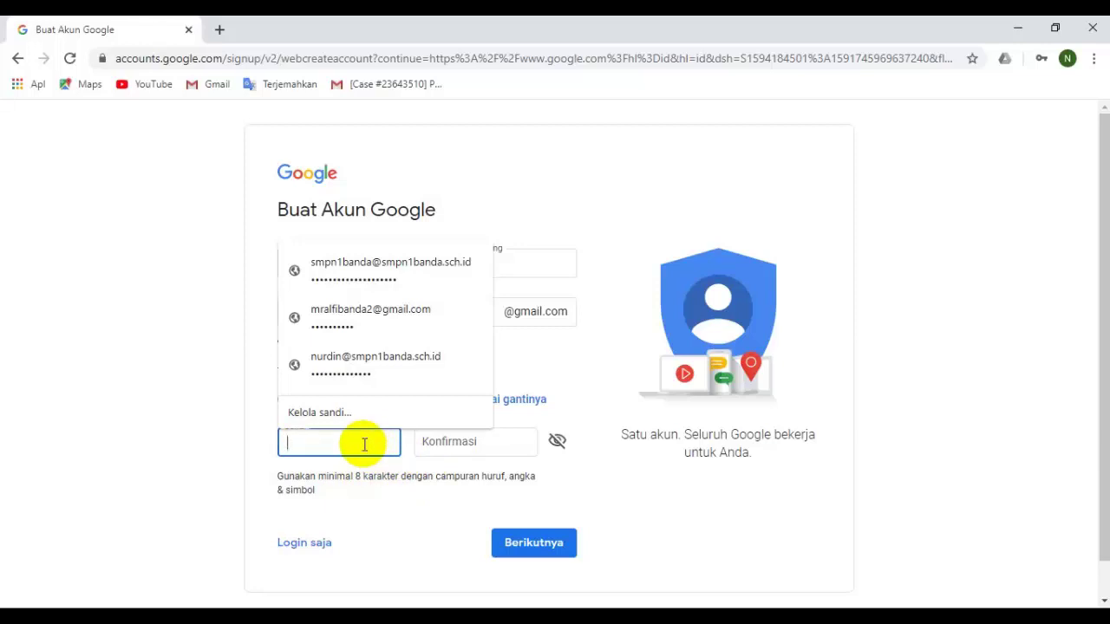
{"action": "type", "text": "1234"}
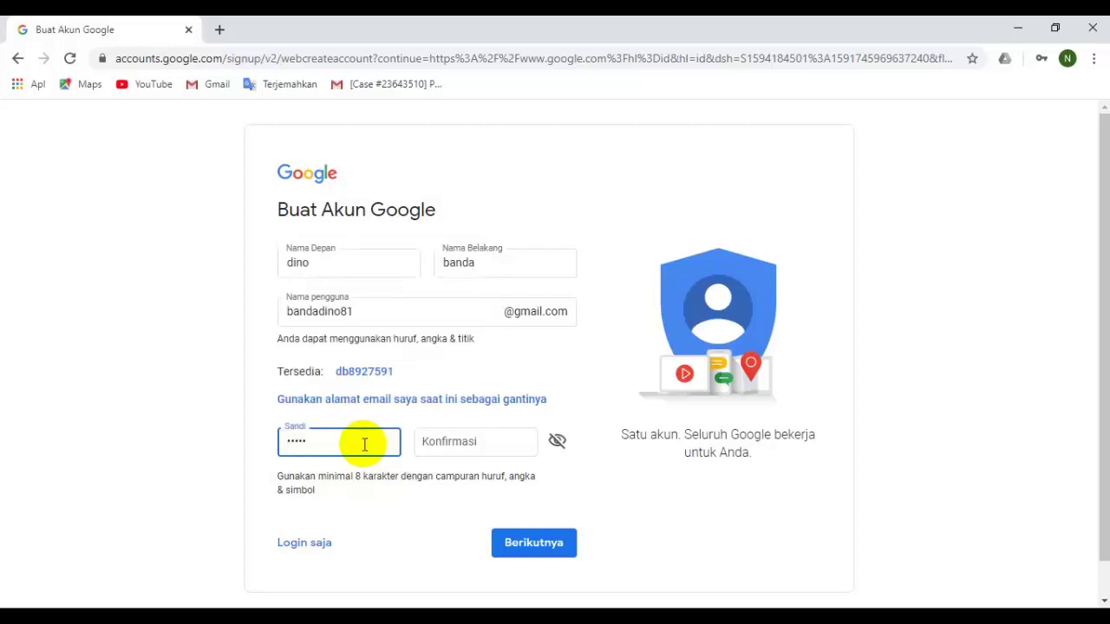
{"action": "type", "text": "5678"}
{"action": "key", "text": "Tab"}
{"action": "type", "text": "12345"}
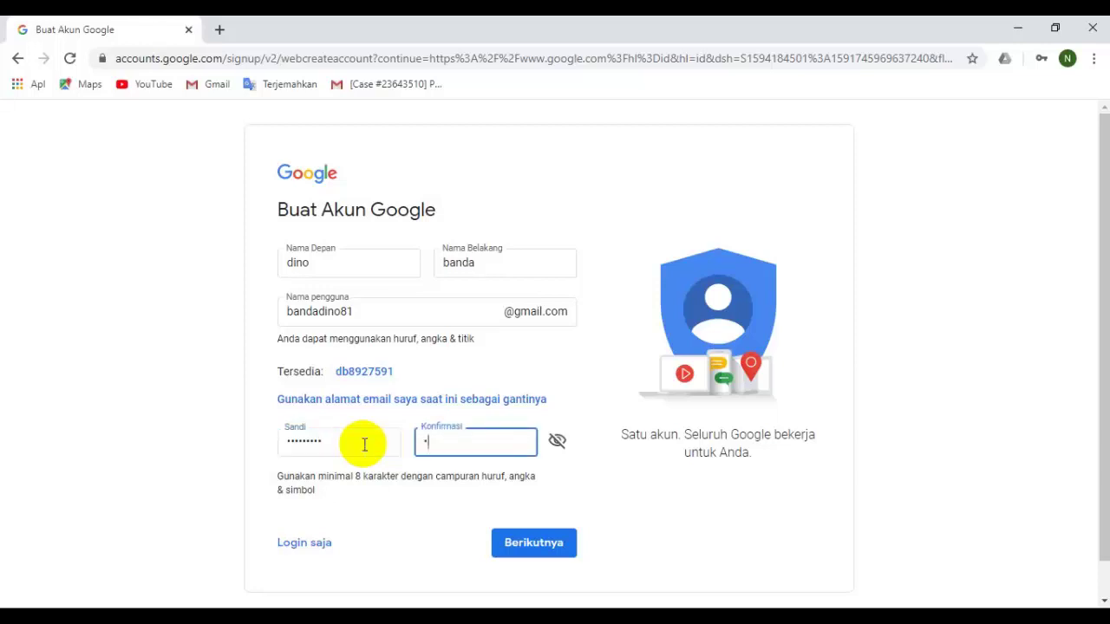
{"action": "type", "text": "5678"}
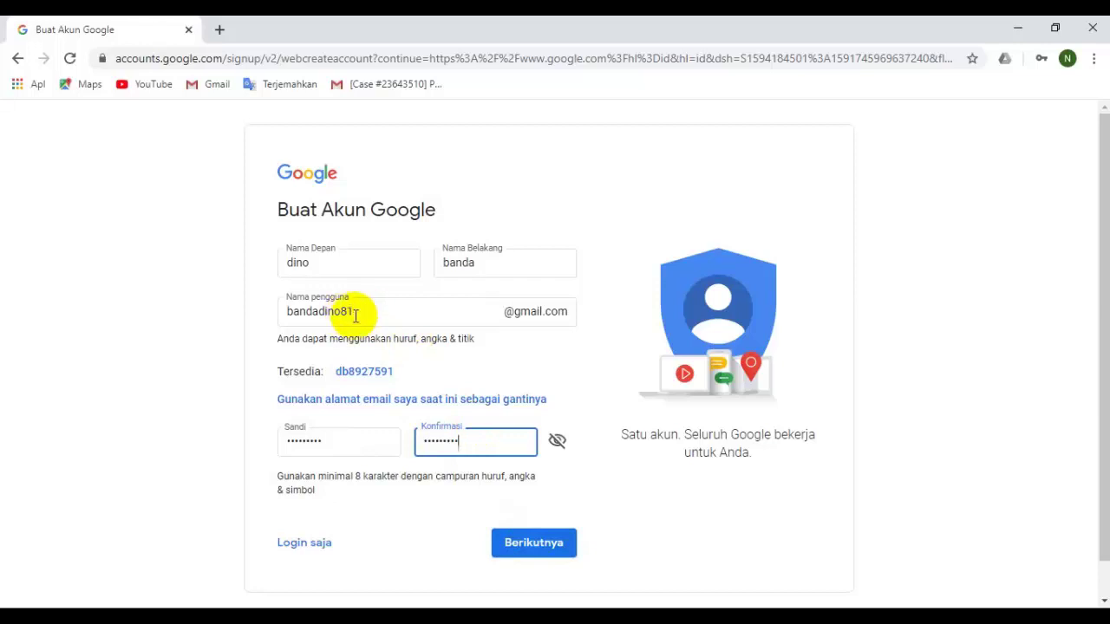
{"action": "left_click", "coordinate": [536, 544]}
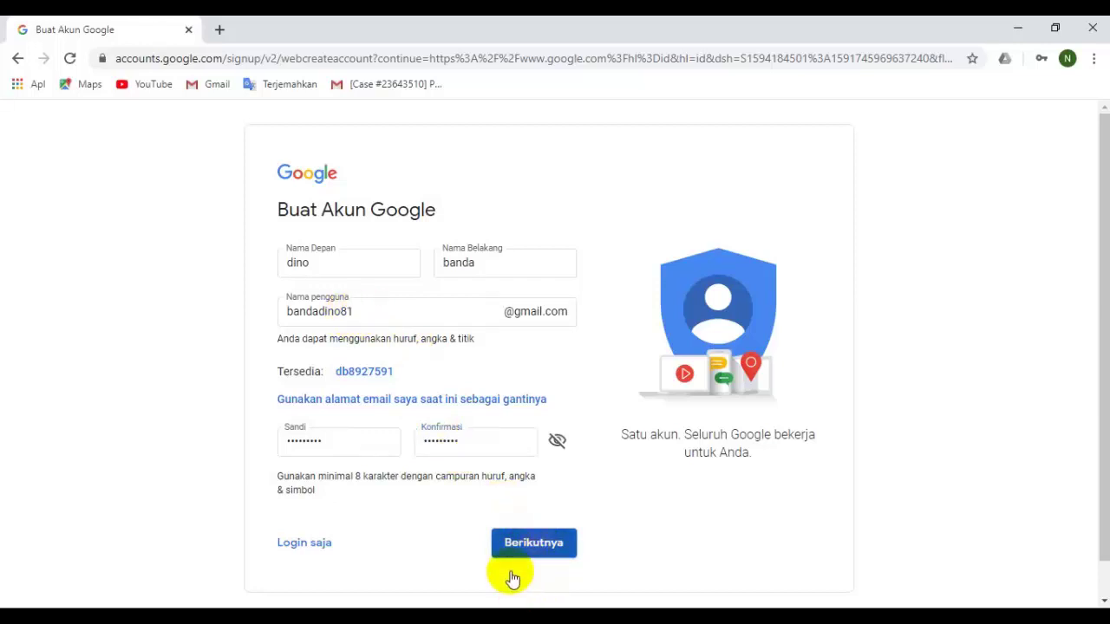
Continue to the next signup step and dismiss Chrome's save-password offer.
{"action": "left_click", "coordinate": [515, 542]}
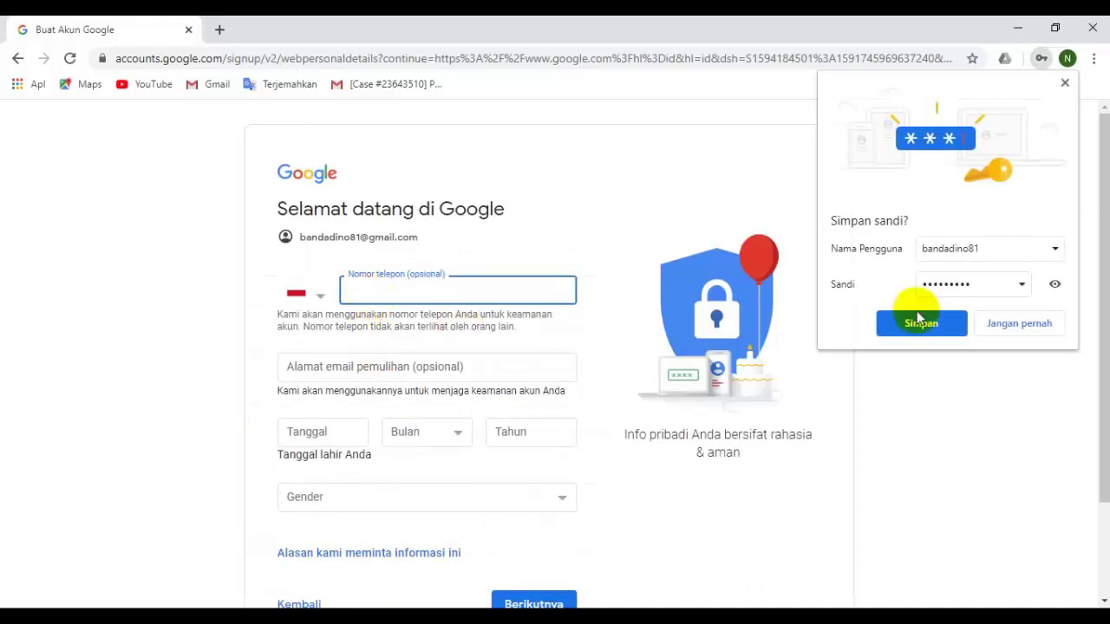
{"action": "left_click", "coordinate": [1031, 323]}
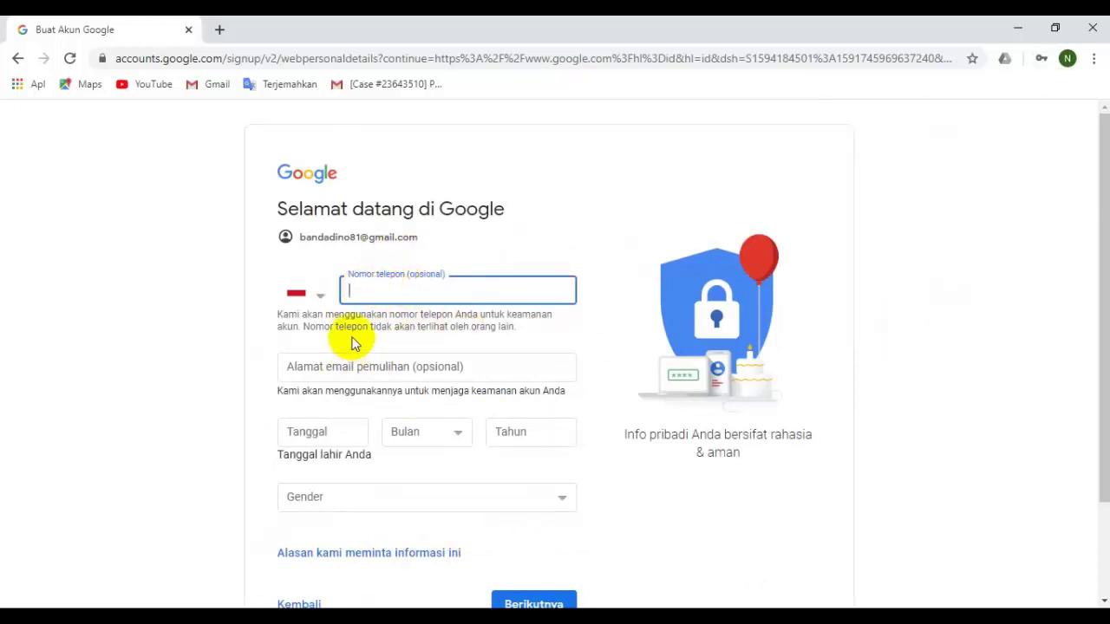
{"action": "scroll", "coordinate": [415, 342], "scroll_direction": "down", "scroll_amount": 1}
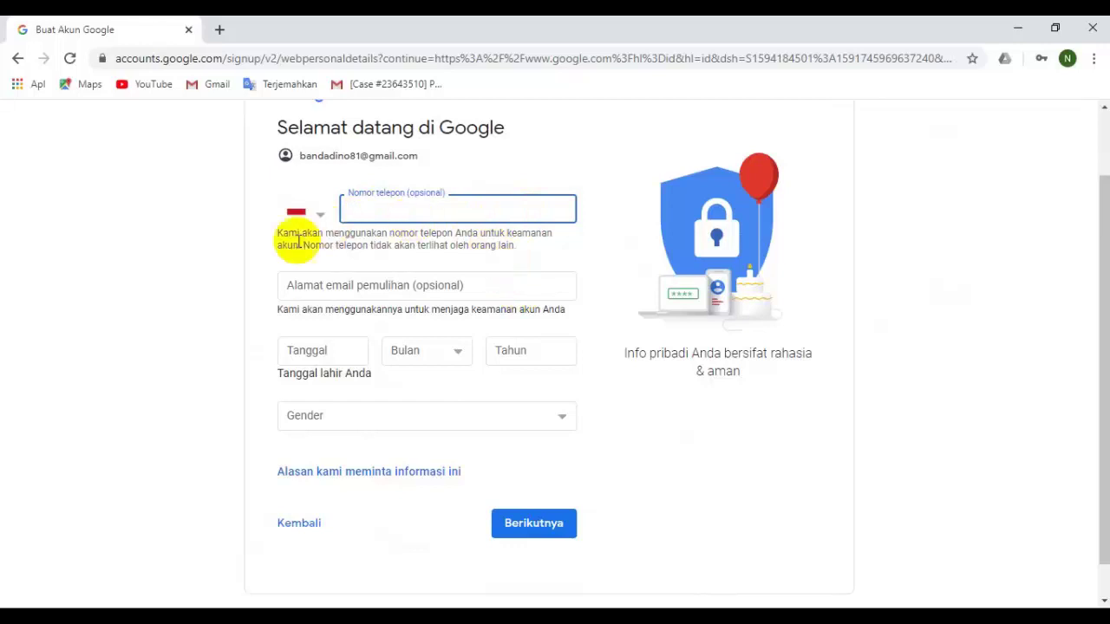
{"action": "left_click", "coordinate": [341, 357]}
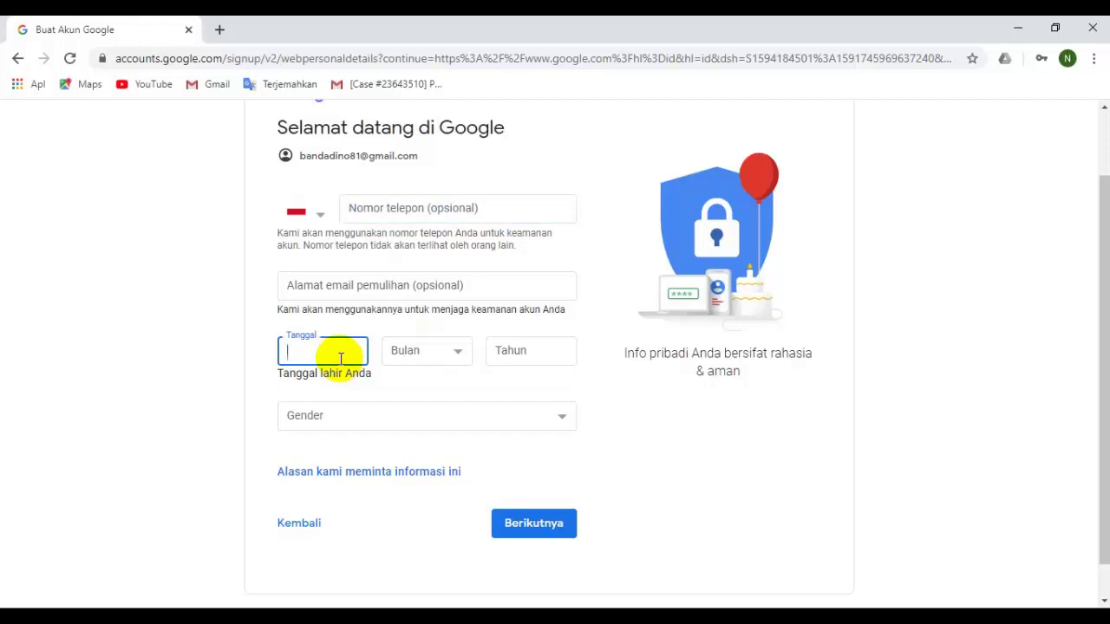
{"action": "type", "text": "10"}
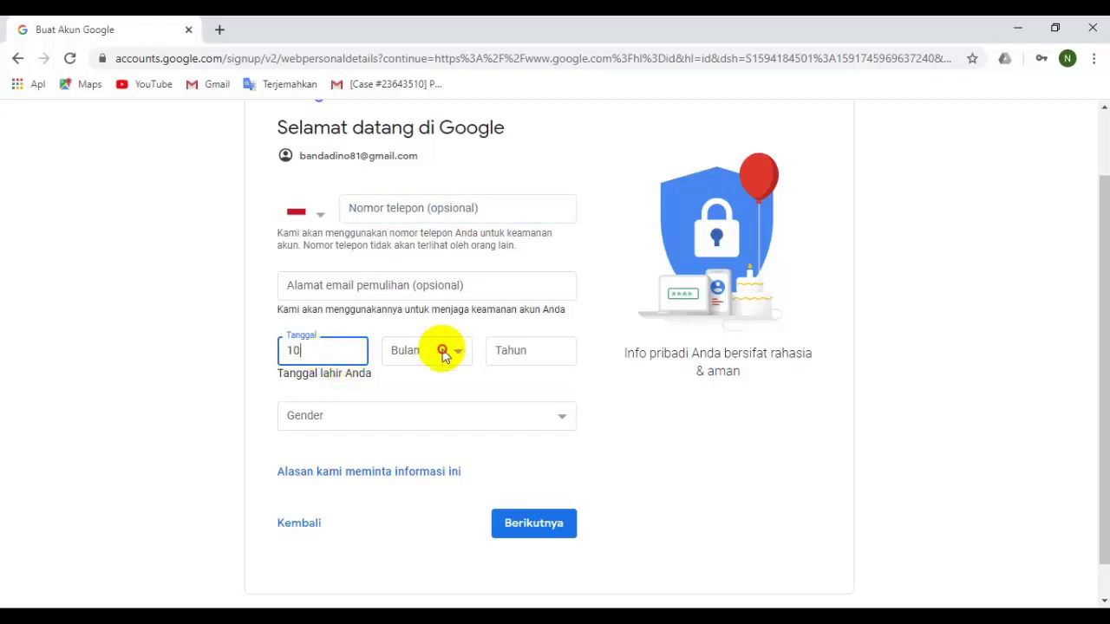
{"action": "left_click", "coordinate": [440, 351]}
{"action": "left_click", "coordinate": [403, 446]}
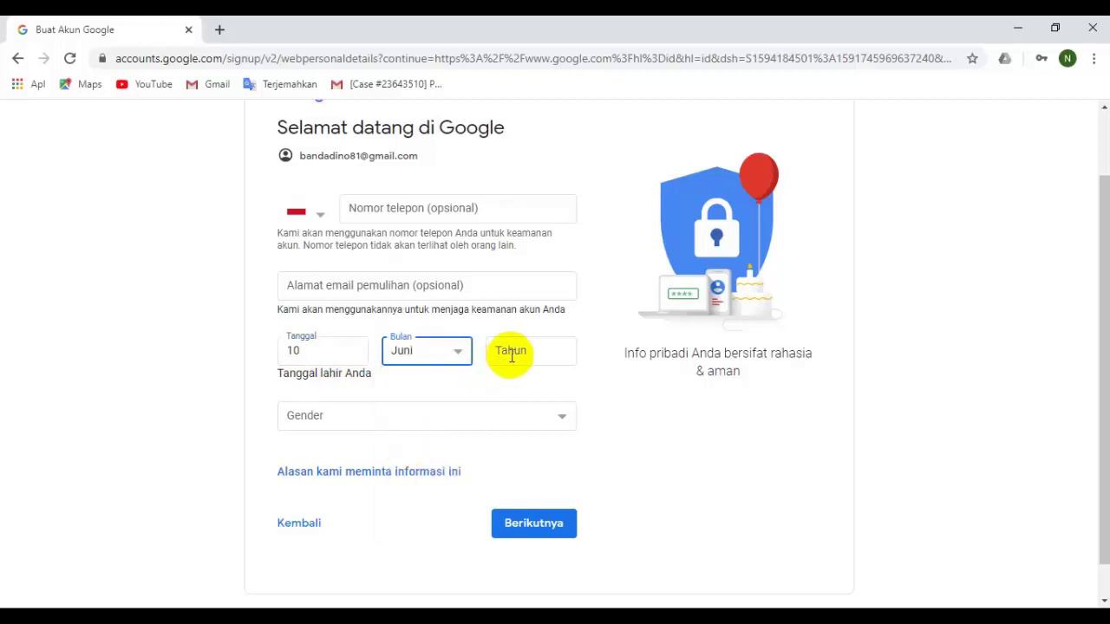
{"action": "left_click", "coordinate": [518, 349]}
{"action": "type", "text": "1990"}
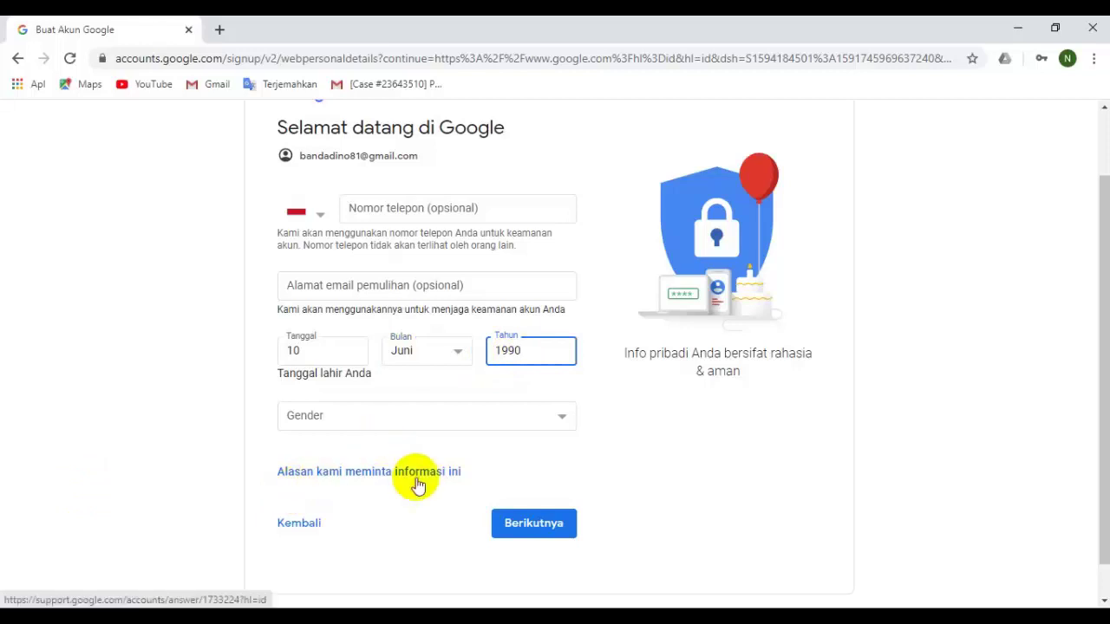
{"action": "left_click", "coordinate": [440, 421]}
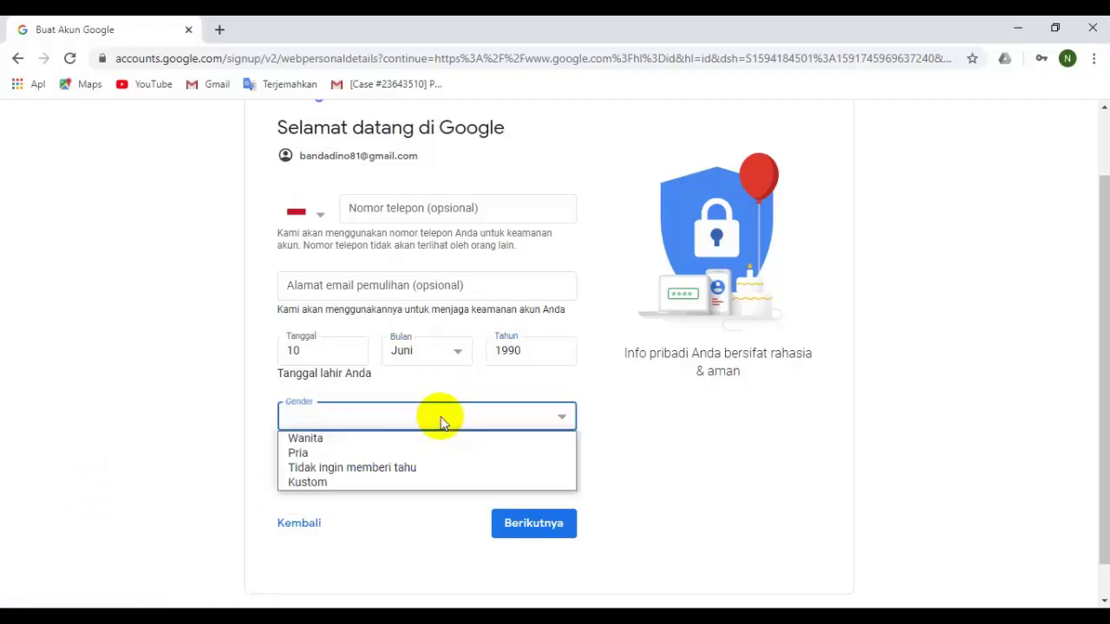
{"action": "left_click", "coordinate": [353, 456]}
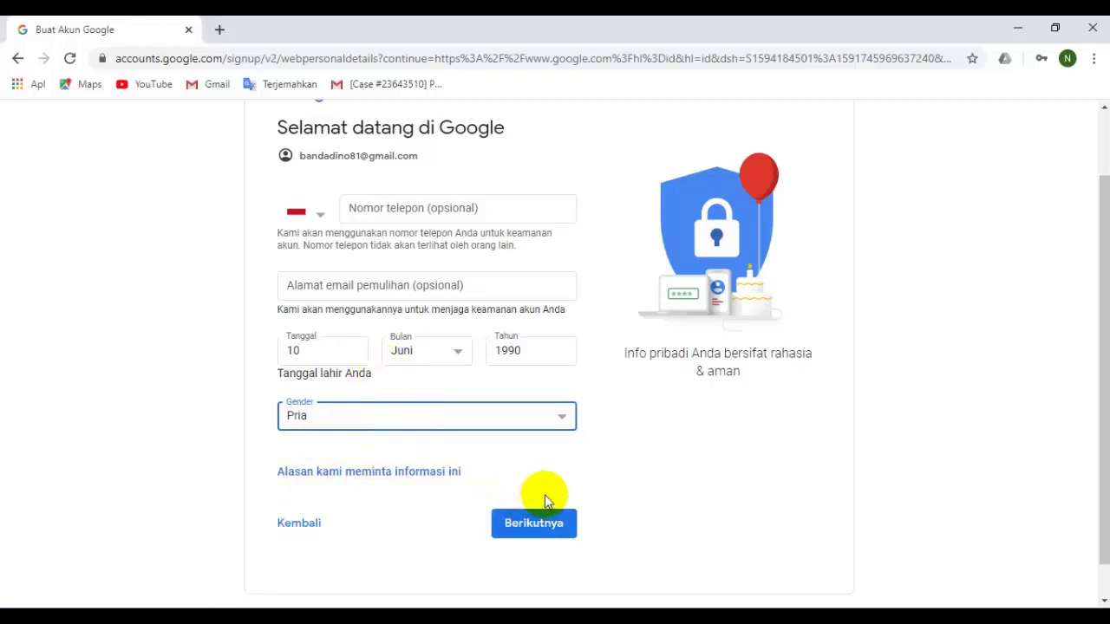
{"action": "left_click", "coordinate": [544, 520]}
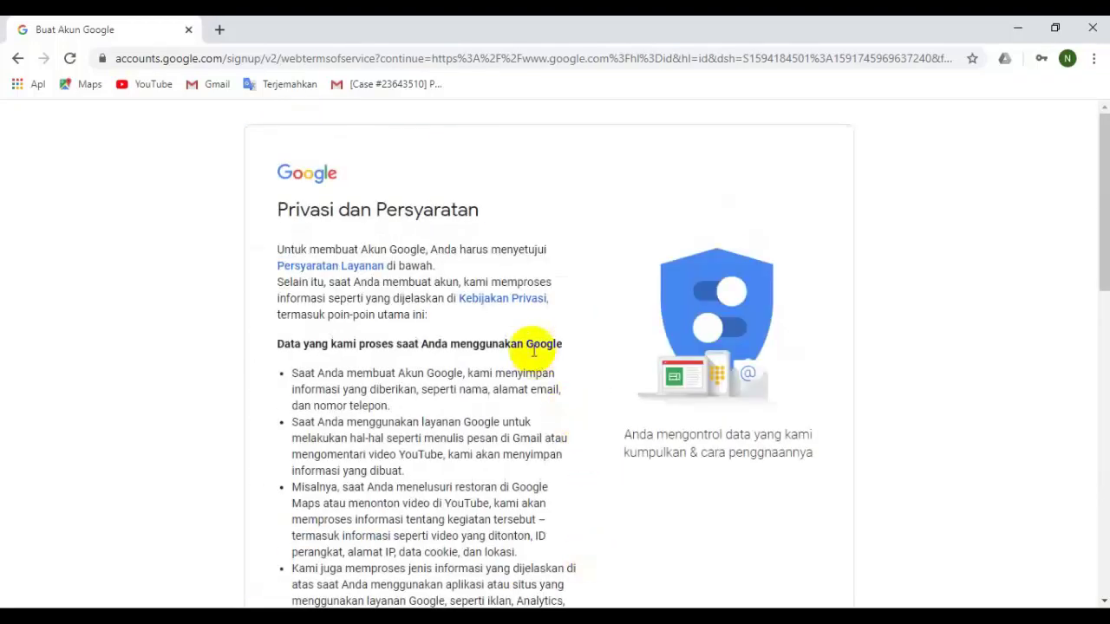
Scroll through the Privasi dan Persyaratan page and agree with 'Saya setuju'.
{"action": "scroll", "coordinate": [454, 276], "scroll_direction": "down", "scroll_amount": 2}
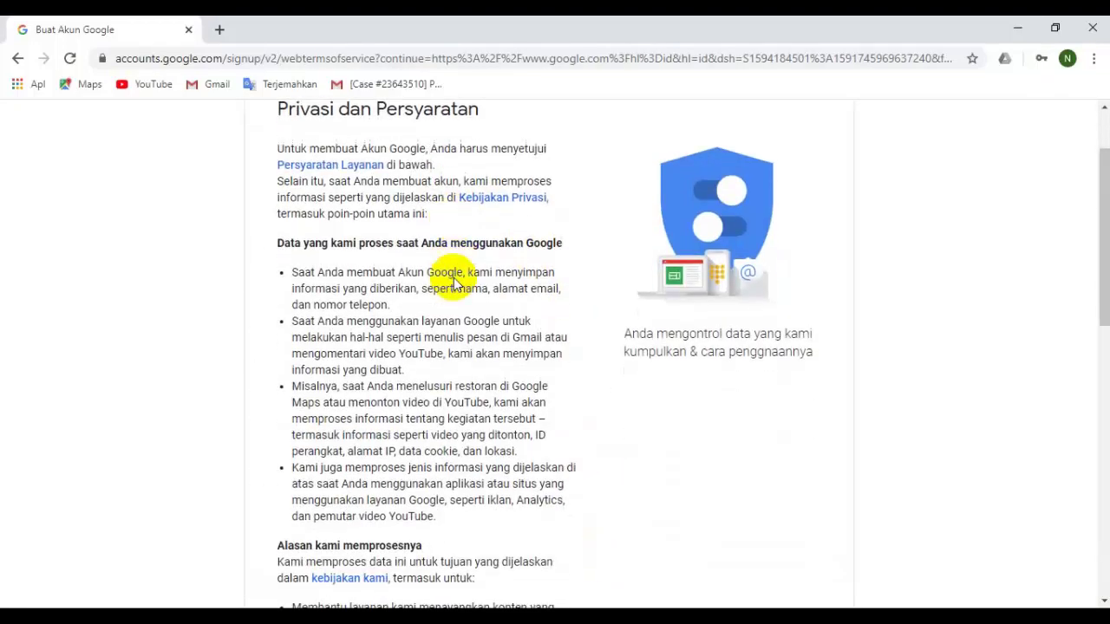
{"action": "scroll", "coordinate": [455, 275], "scroll_direction": "down", "scroll_amount": 2}
{"action": "scroll", "coordinate": [455, 275], "scroll_direction": "down", "scroll_amount": 6}
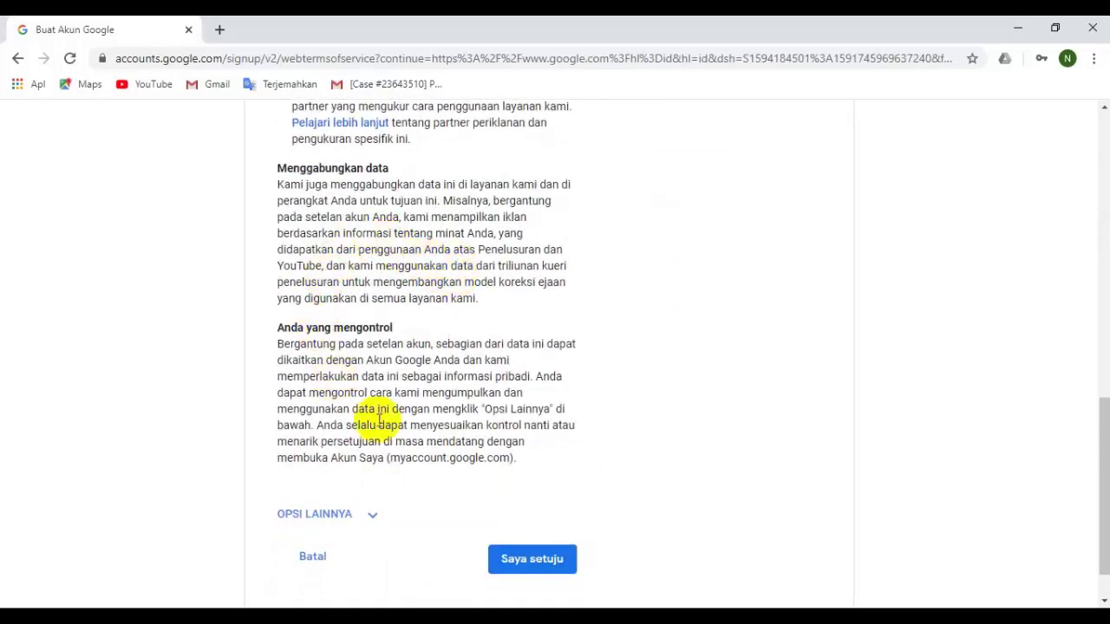
{"action": "scroll", "coordinate": [510, 377], "scroll_direction": "down", "scroll_amount": 1}
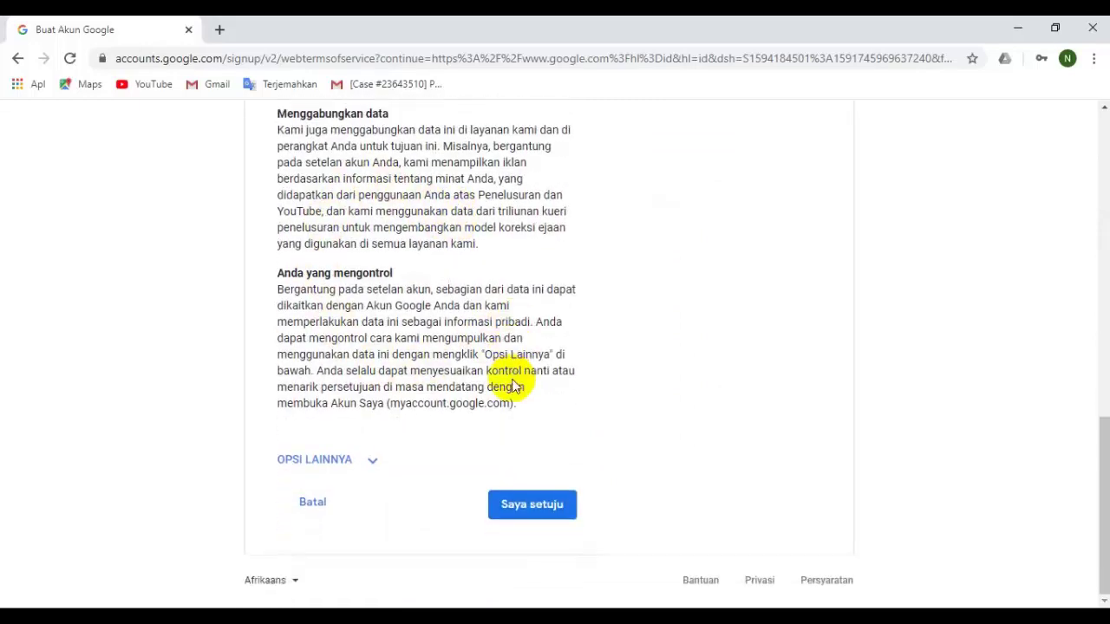
{"action": "left_click", "coordinate": [556, 514]}
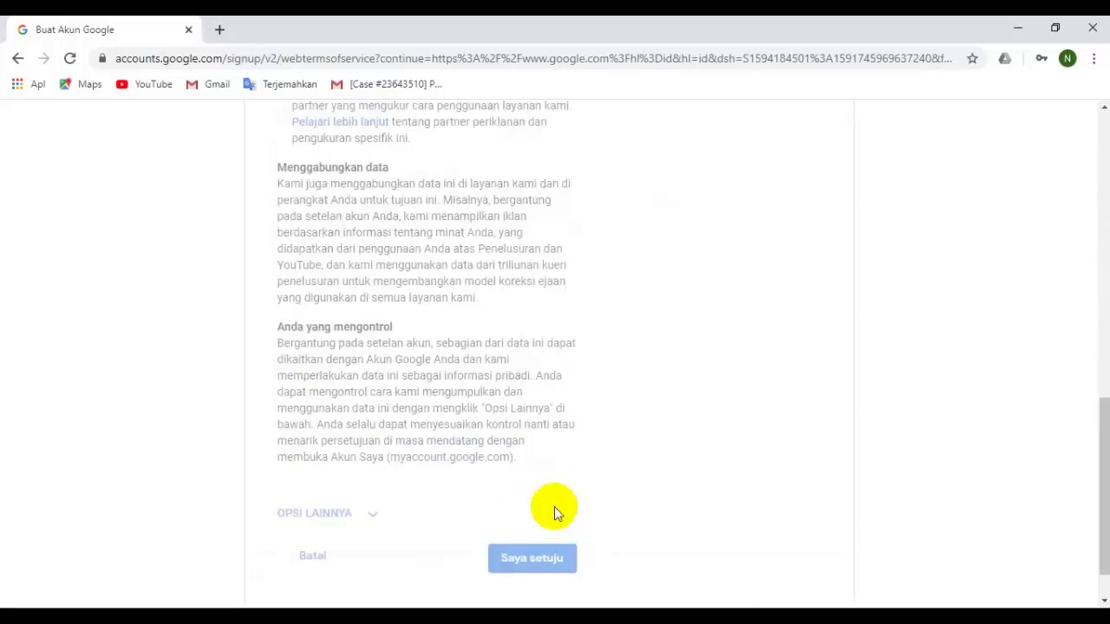
{"action": "left_click", "coordinate": [512, 548]}
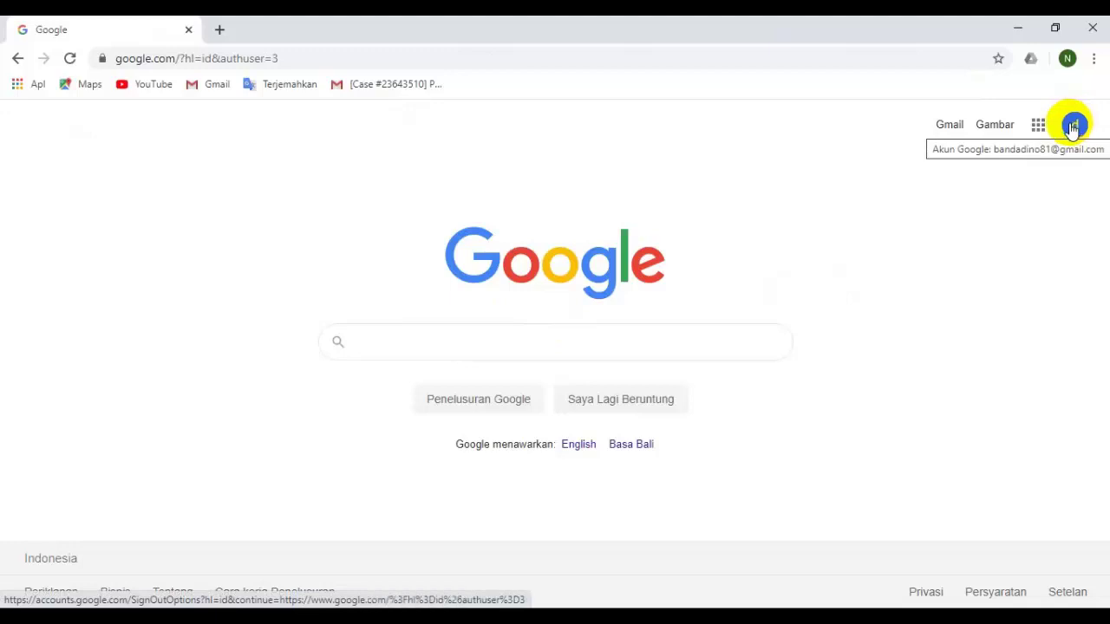
Open Gmail and read the 'Selesaikan pengaturan Akun Google baru Anda' welcome email.
{"action": "left_click", "coordinate": [954, 127]}
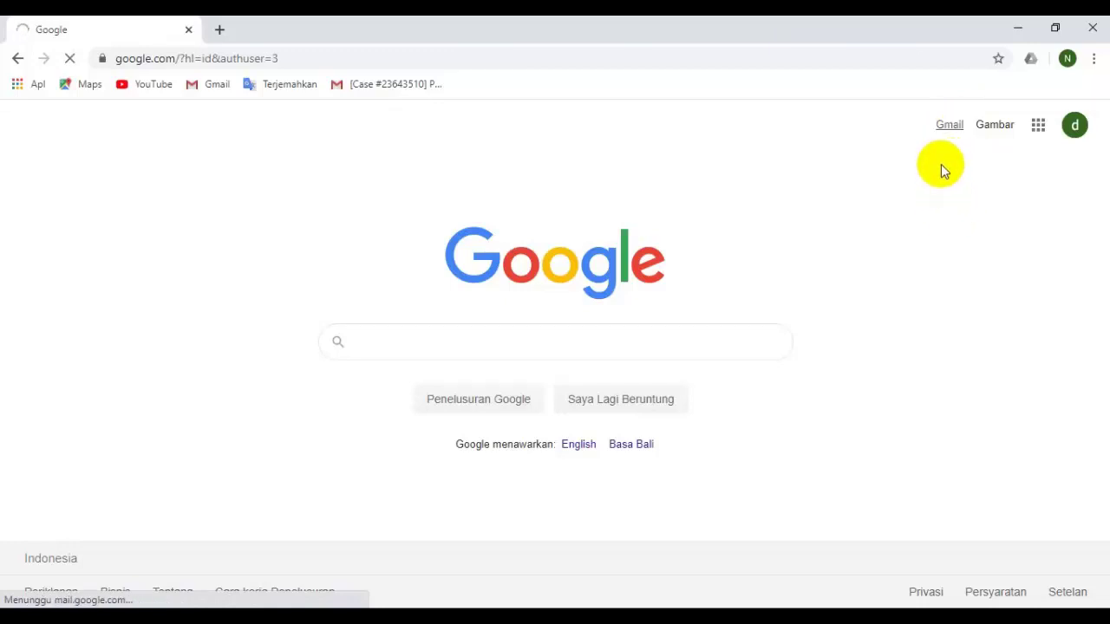
{"action": "left_click", "coordinate": [948, 130]}
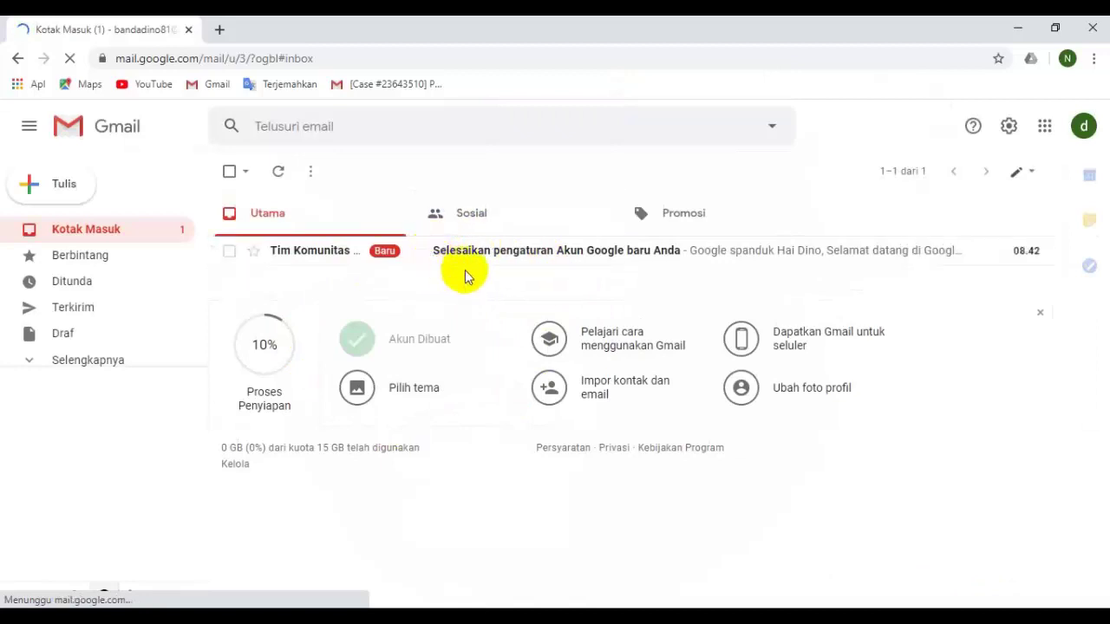
{"action": "left_click", "coordinate": [475, 250]}
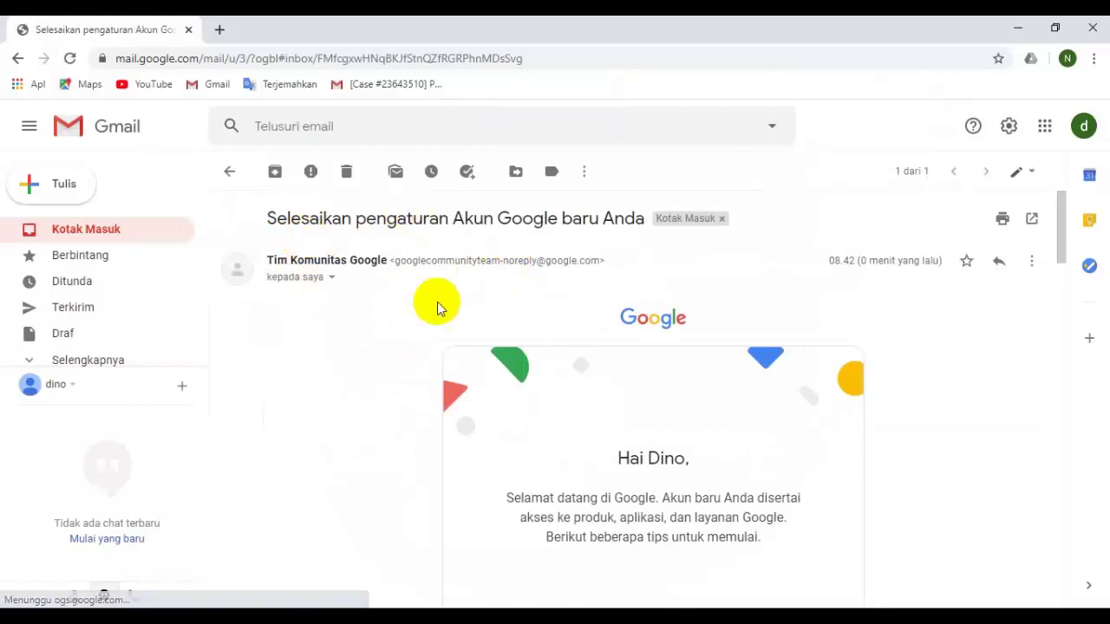
{"action": "scroll", "coordinate": [448, 310], "scroll_direction": "down", "scroll_amount": 1}
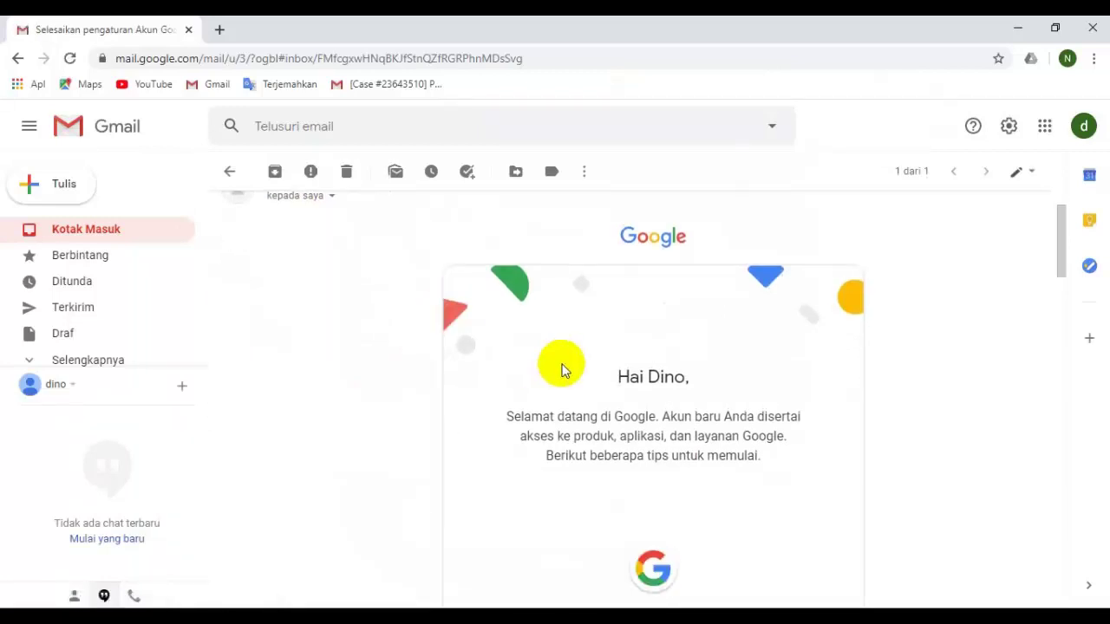
{"action": "scroll", "coordinate": [561, 371], "scroll_direction": "up", "scroll_amount": 1}
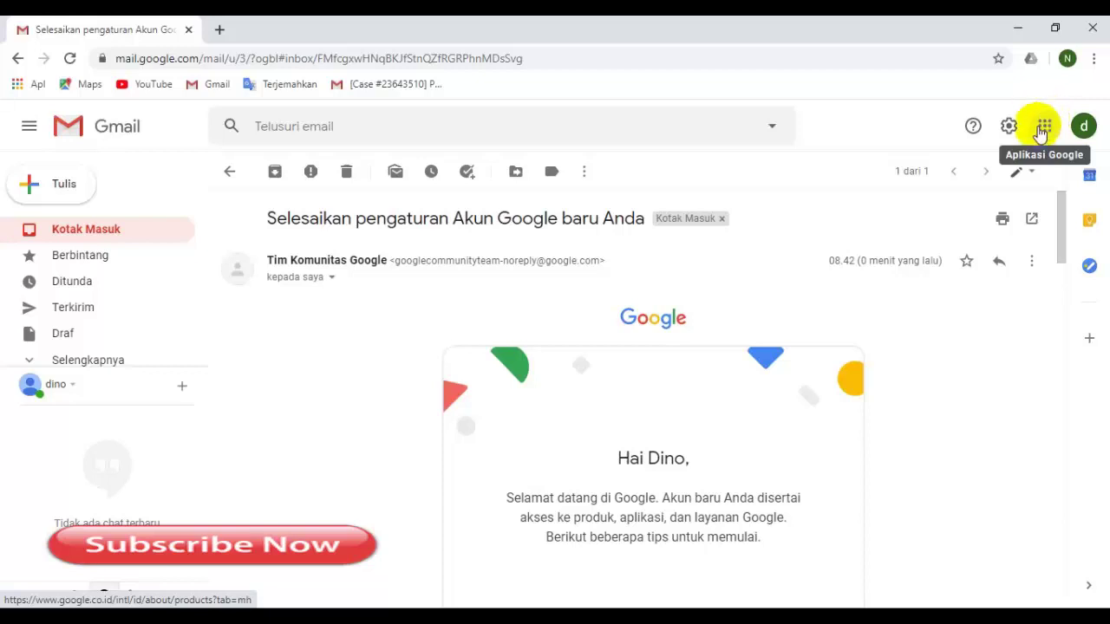
Launch Classroom from the Google apps grid and continue past the welcome dialog with LANJUTKAN.
{"action": "left_click", "coordinate": [1045, 127]}
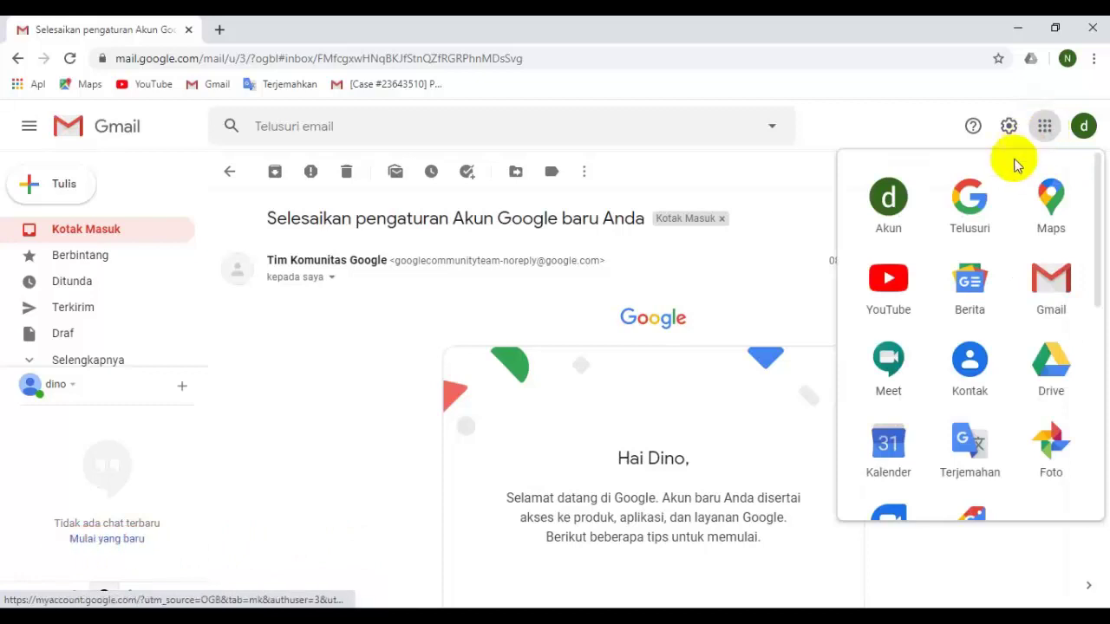
{"action": "scroll", "coordinate": [978, 312], "scroll_direction": "down", "scroll_amount": 1}
{"action": "scroll", "coordinate": [973, 341], "scroll_direction": "down", "scroll_amount": 4}
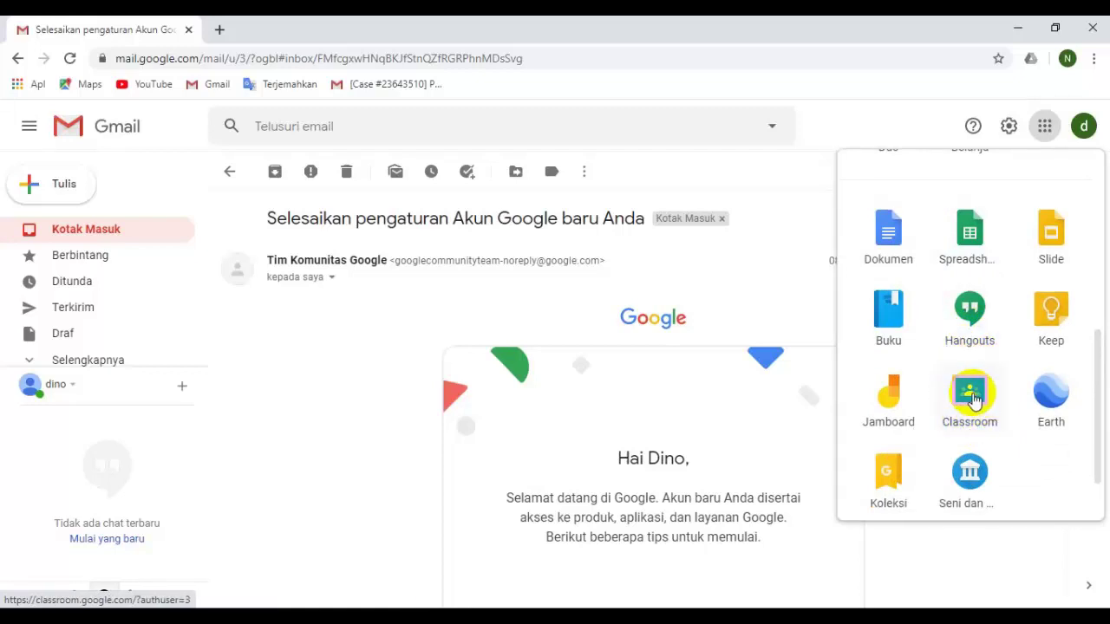
{"action": "left_click", "coordinate": [972, 397]}
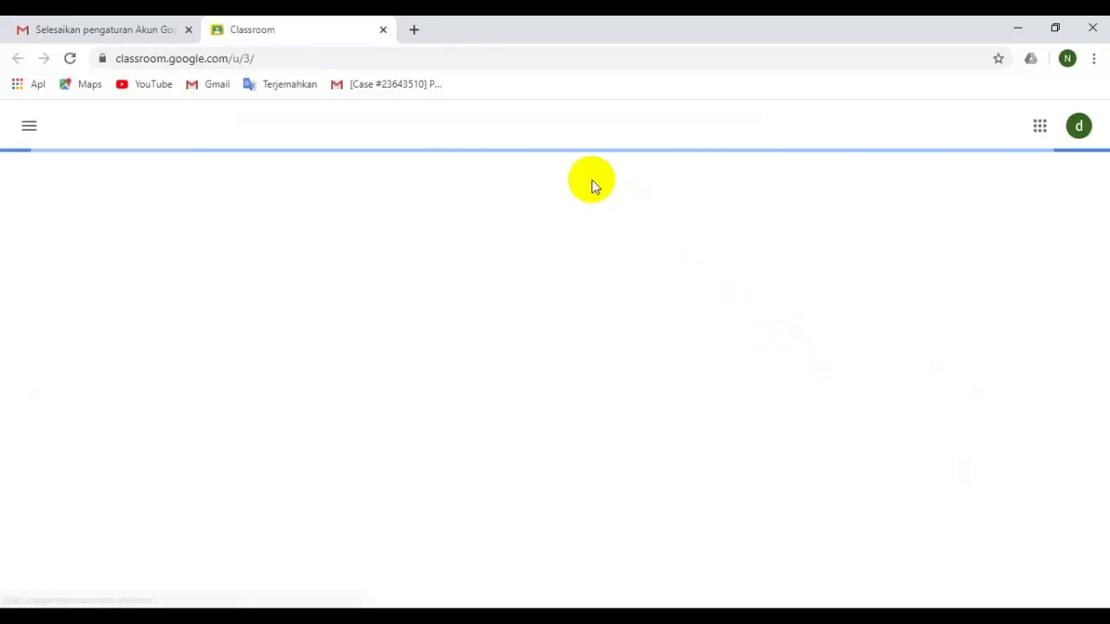
{"action": "left_click", "coordinate": [450, 207]}
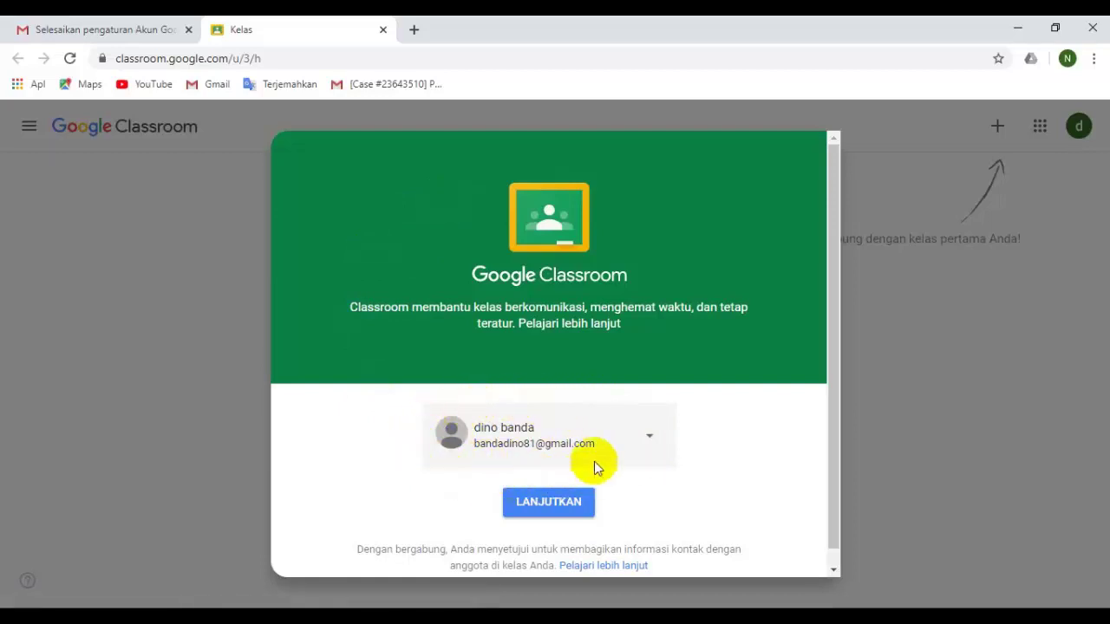
{"action": "scroll", "coordinate": [590, 443], "scroll_direction": "down", "scroll_amount": 1}
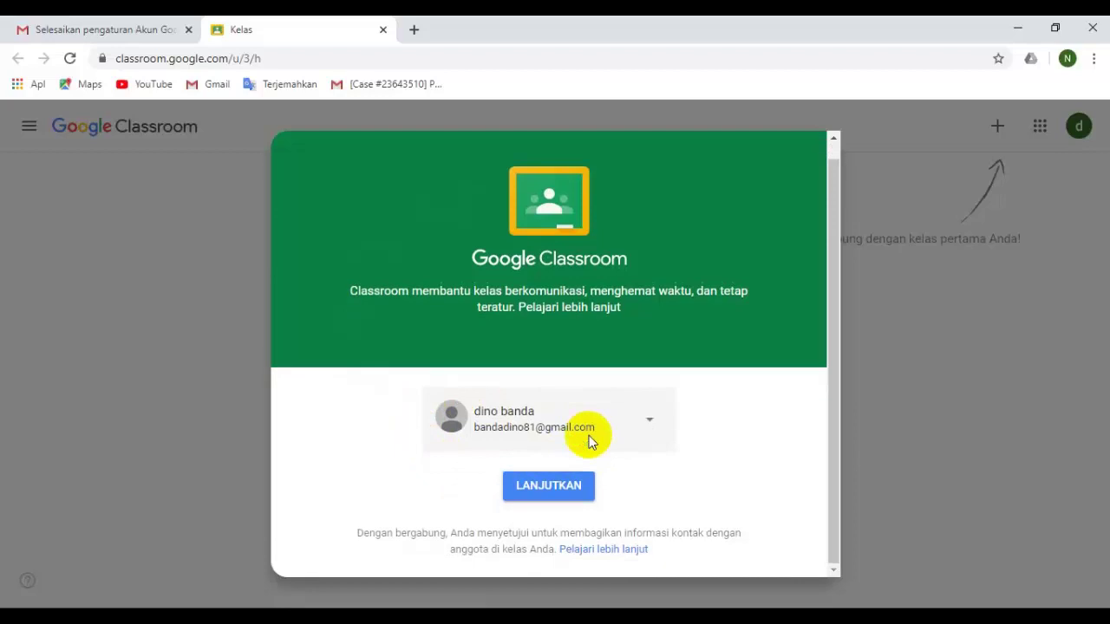
{"action": "left_click", "coordinate": [540, 485]}
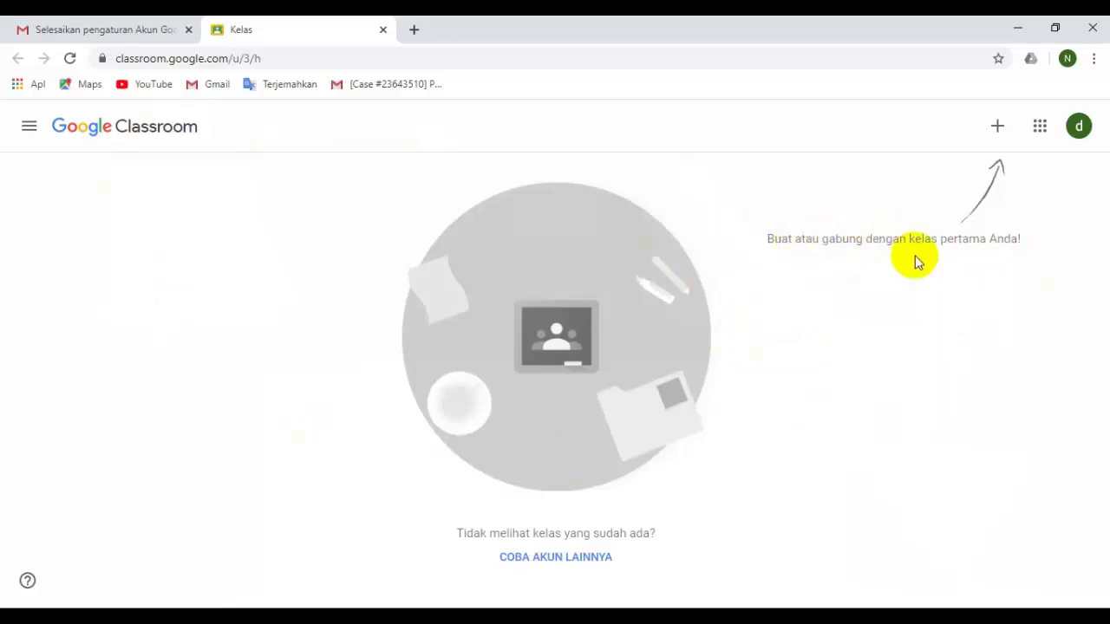
Choose Buat kelas from the + menu and acknowledge the school-use notice.
{"action": "left_click", "coordinate": [995, 130]}
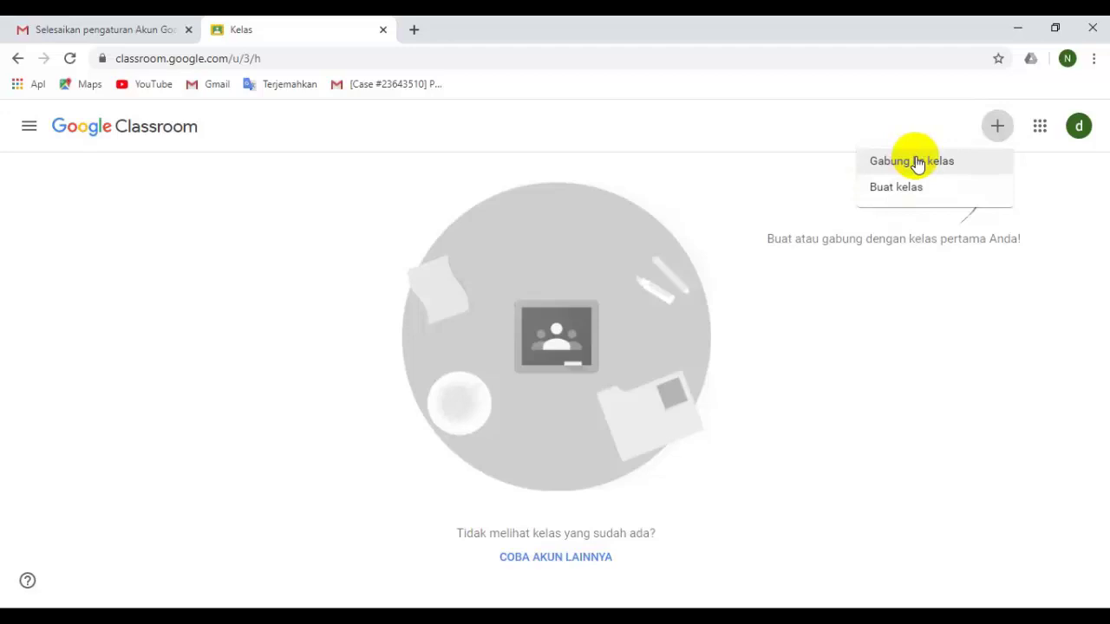
{"action": "left_click", "coordinate": [870, 189]}
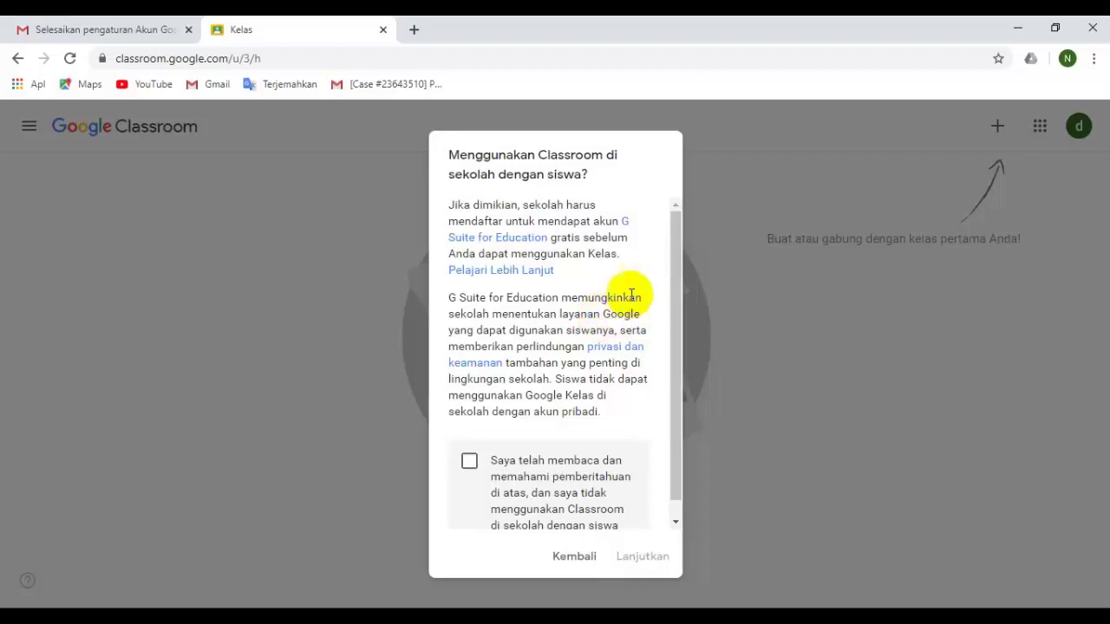
{"action": "scroll", "coordinate": [617, 342], "scroll_direction": "down", "scroll_amount": 1}
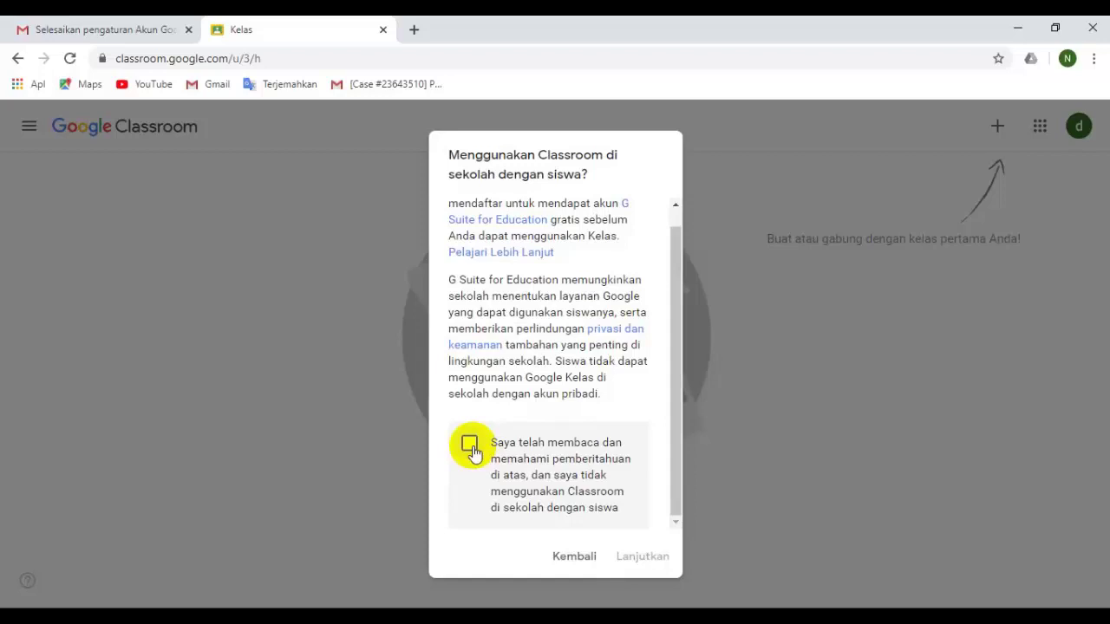
{"action": "left_click", "coordinate": [470, 446]}
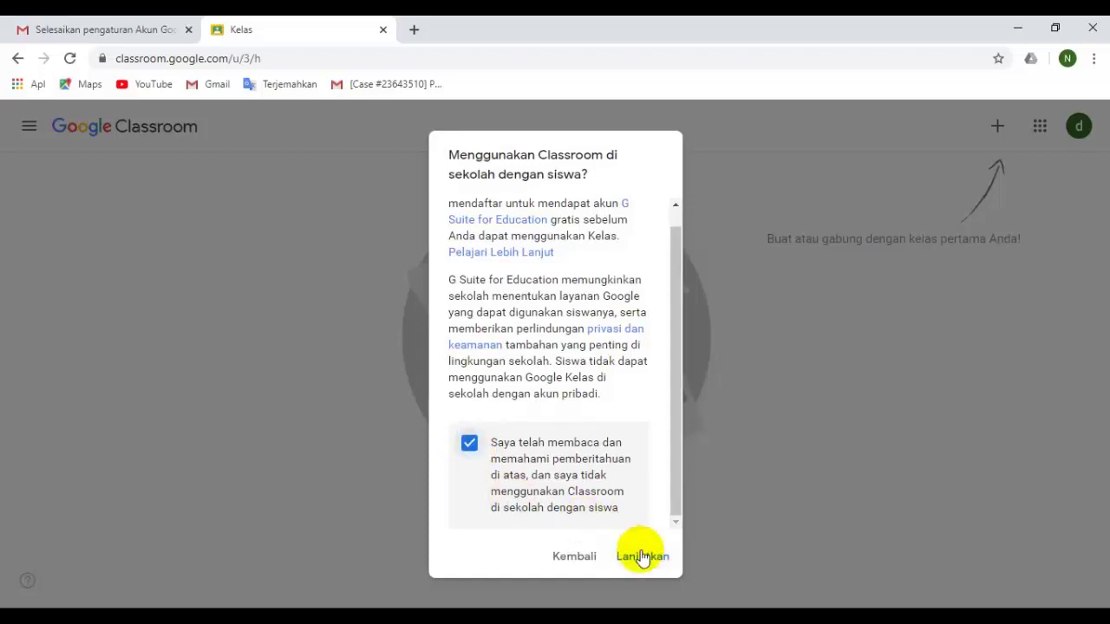
{"action": "left_click", "coordinate": [642, 557]}
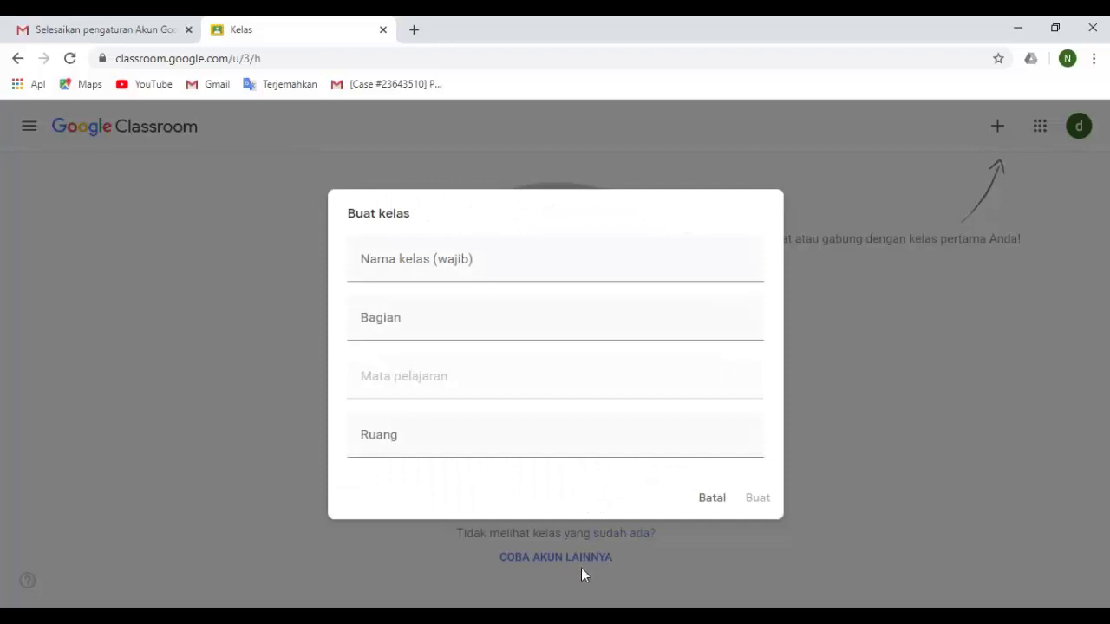
Create class Kelas 7A with section Kelas 7, subject IPA and room Ruang Kelas 7 A.
{"action": "left_click", "coordinate": [471, 277]}
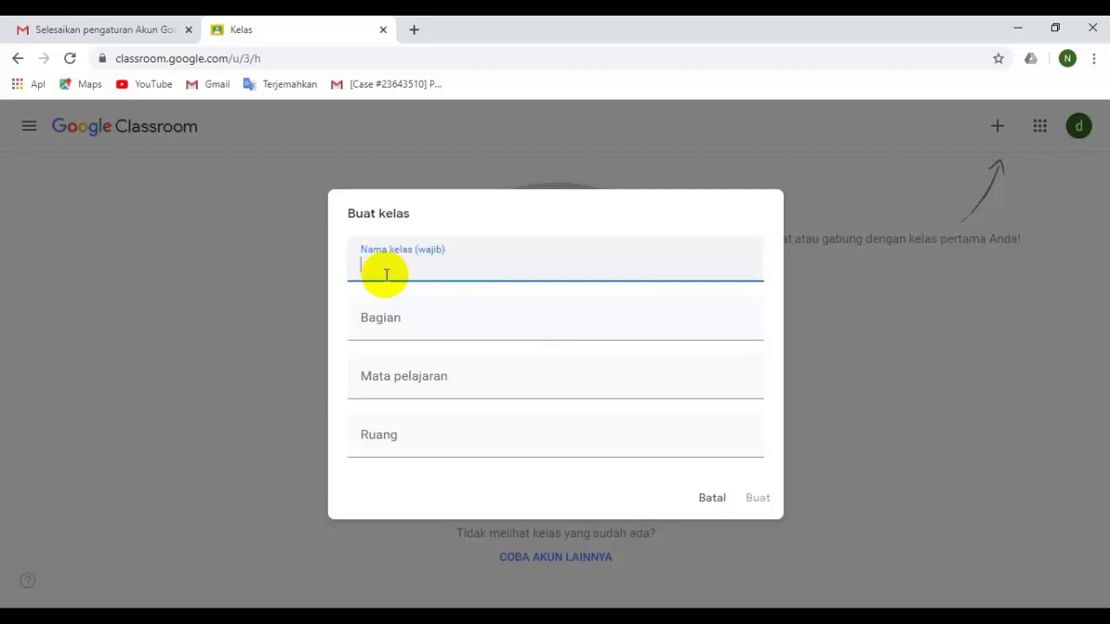
{"action": "type", "text": "Kelas 7A"}
{"action": "left_click", "coordinate": [401, 319]}
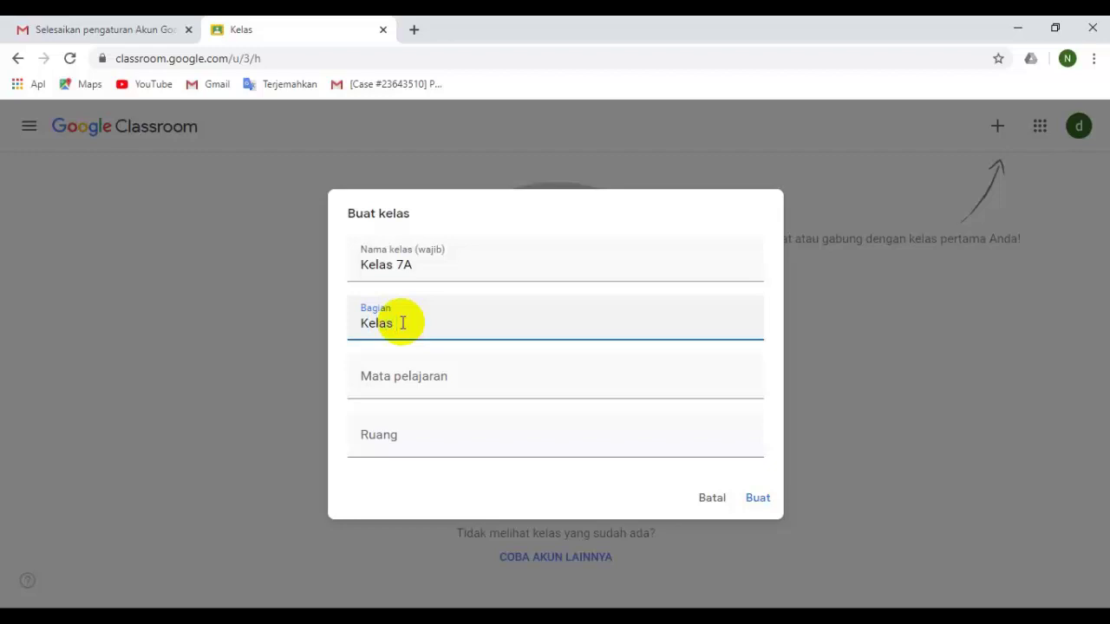
{"action": "left_click", "coordinate": [402, 387]}
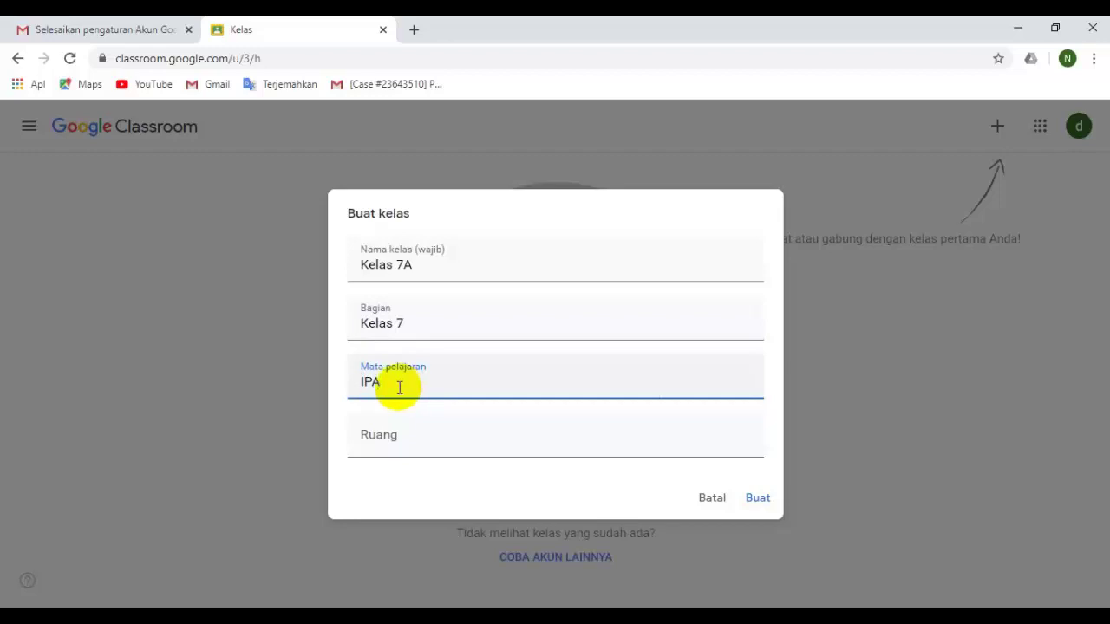
{"action": "left_click", "coordinate": [389, 438]}
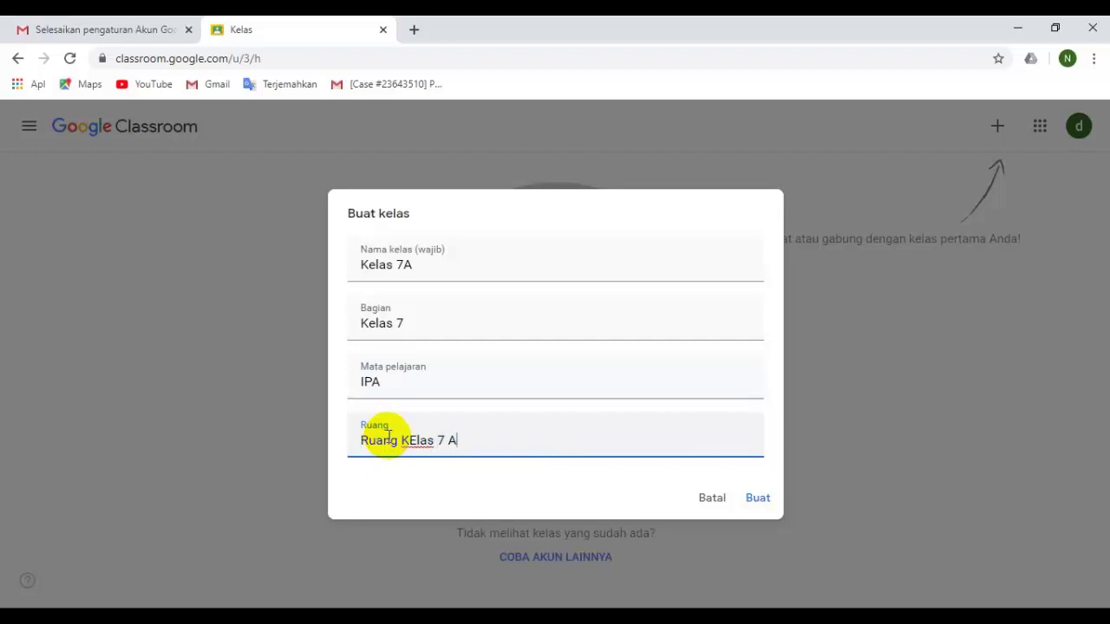
{"action": "left_click", "coordinate": [409, 438]}
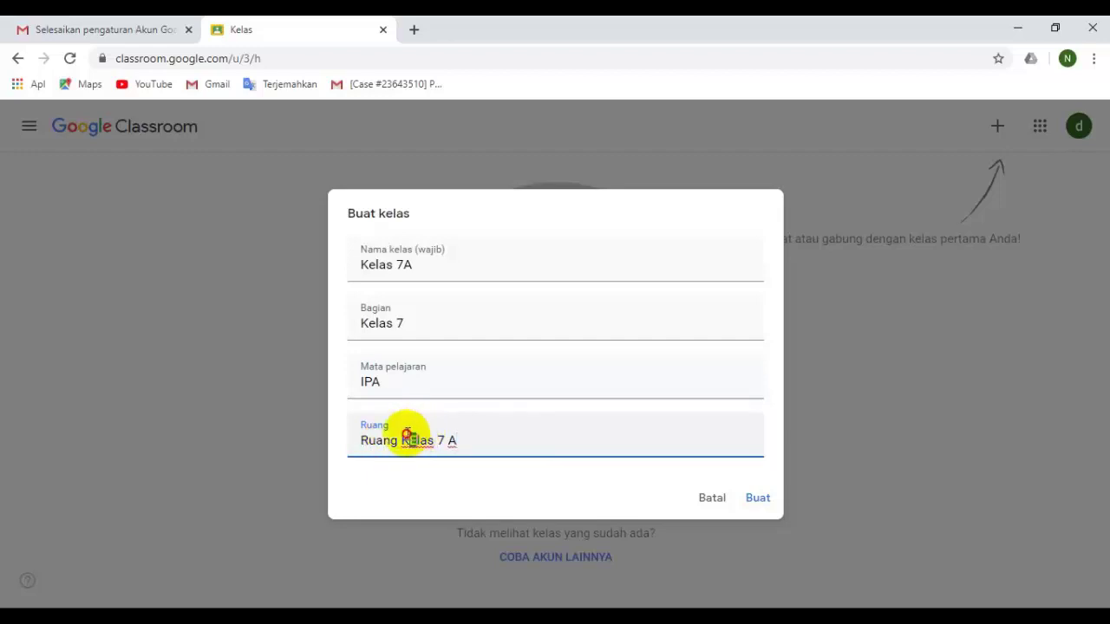
{"action": "key", "text": "Delete"}
{"action": "type", "text": "e"}
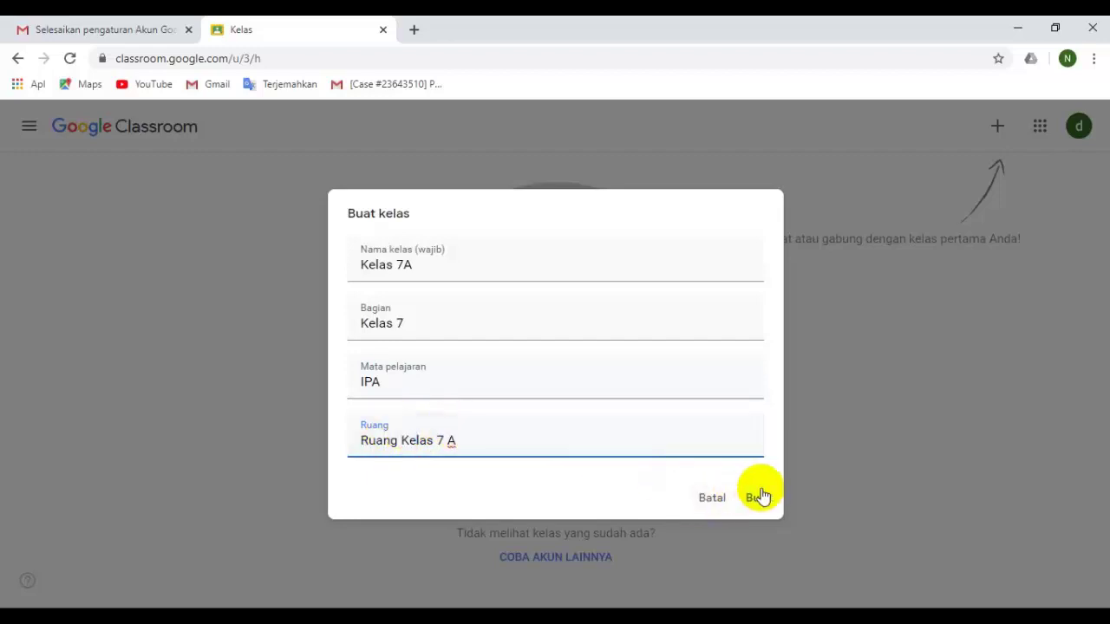
{"action": "left_click", "coordinate": [760, 497]}
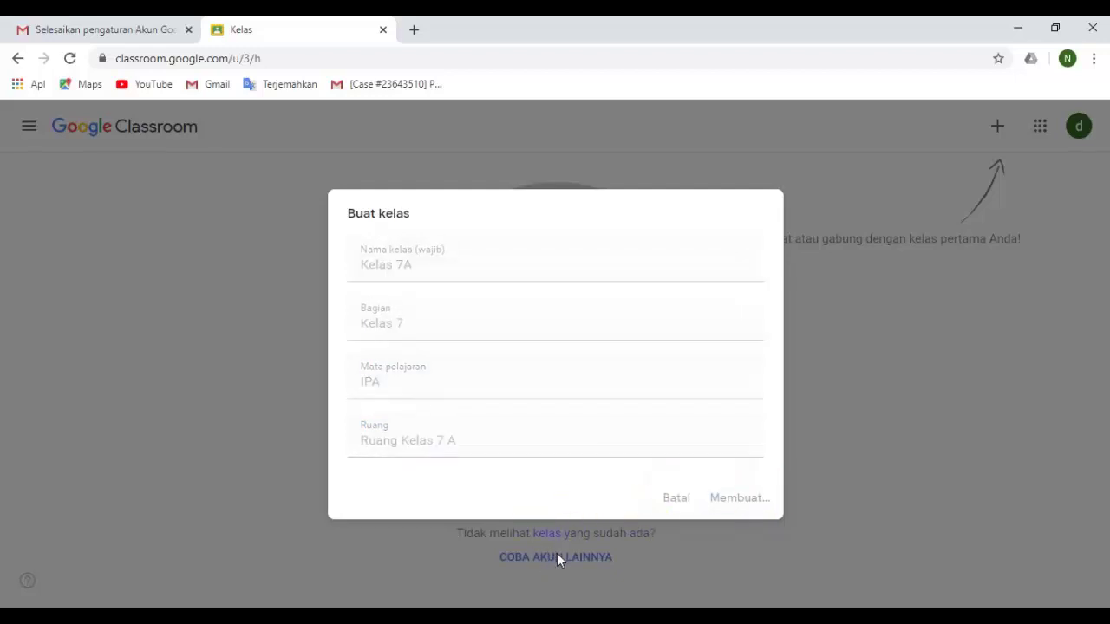
{"action": "left_click", "coordinate": [566, 461]}
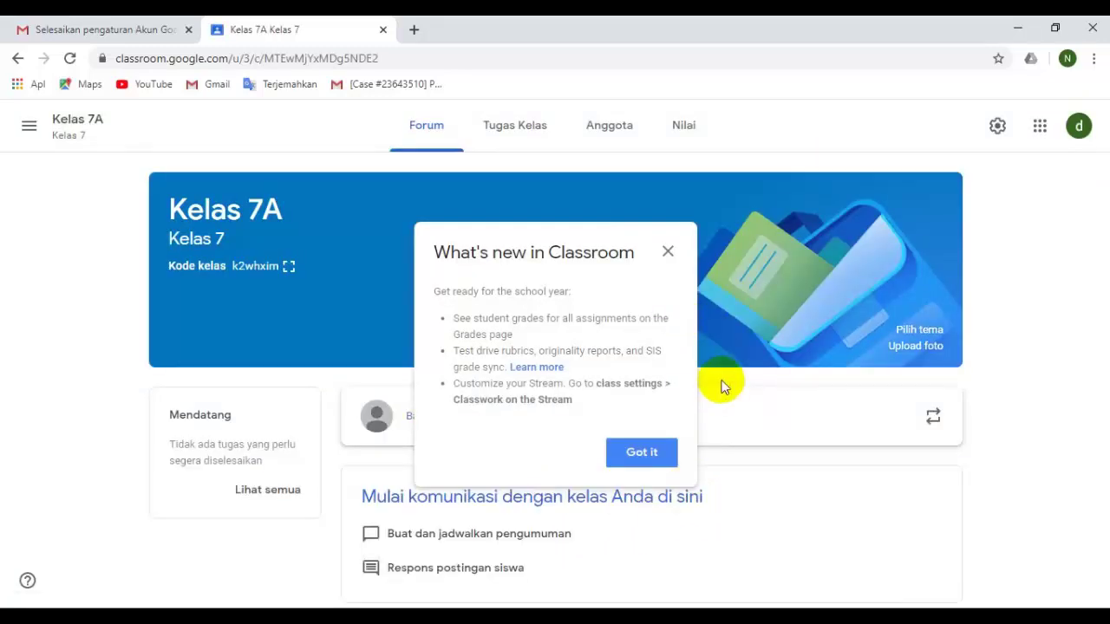
Dismiss the What's new notice and open 'Pilih tema' on the class banner.
{"action": "left_click", "coordinate": [642, 452]}
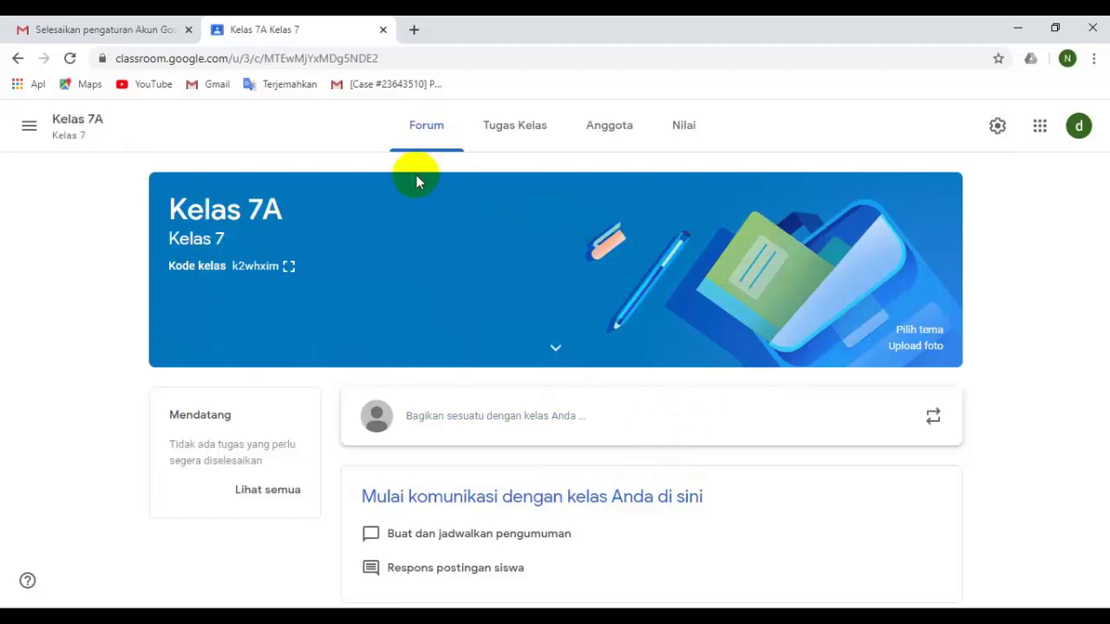
{"action": "left_click", "coordinate": [919, 330]}
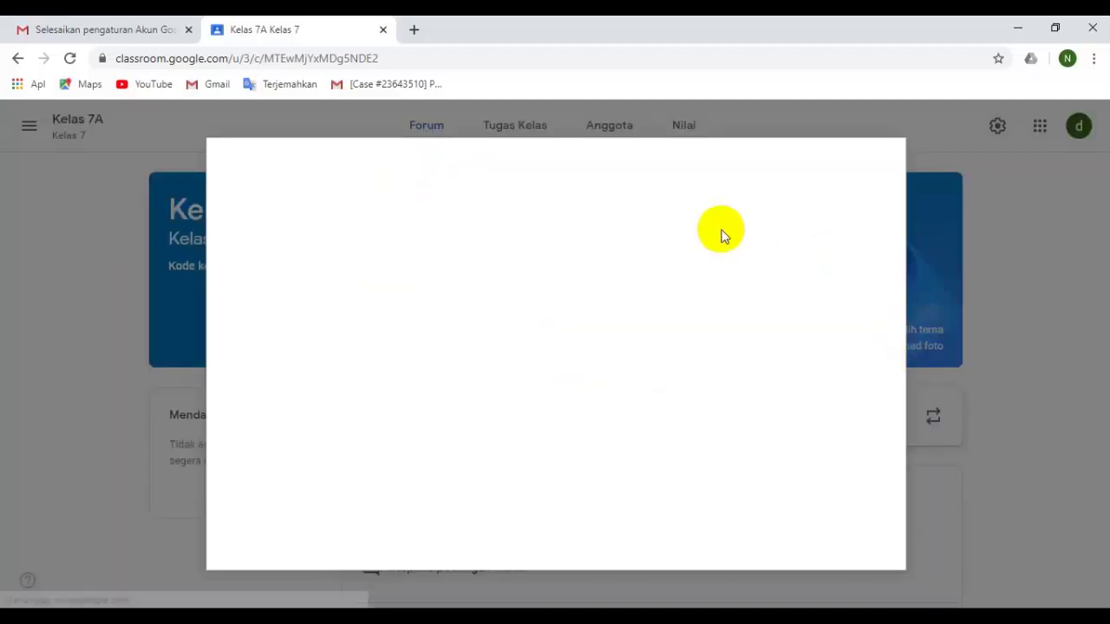
Apply the purple lab-glassware theme from the Math & Science gallery to Kelas 7A.
{"action": "left_click", "coordinate": [495, 384]}
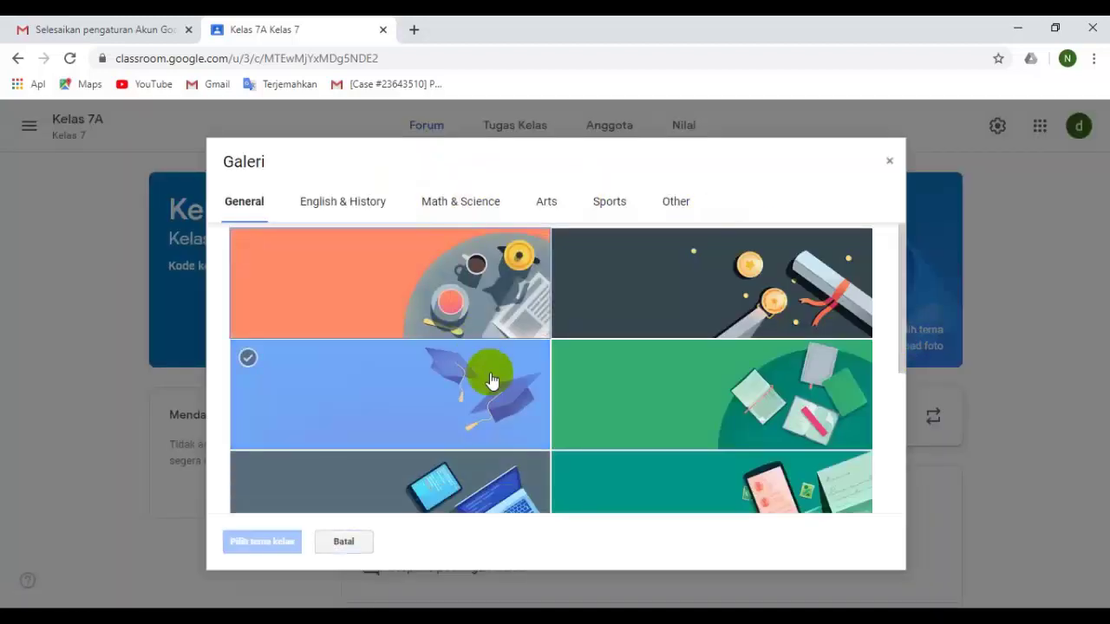
{"action": "left_click", "coordinate": [589, 418]}
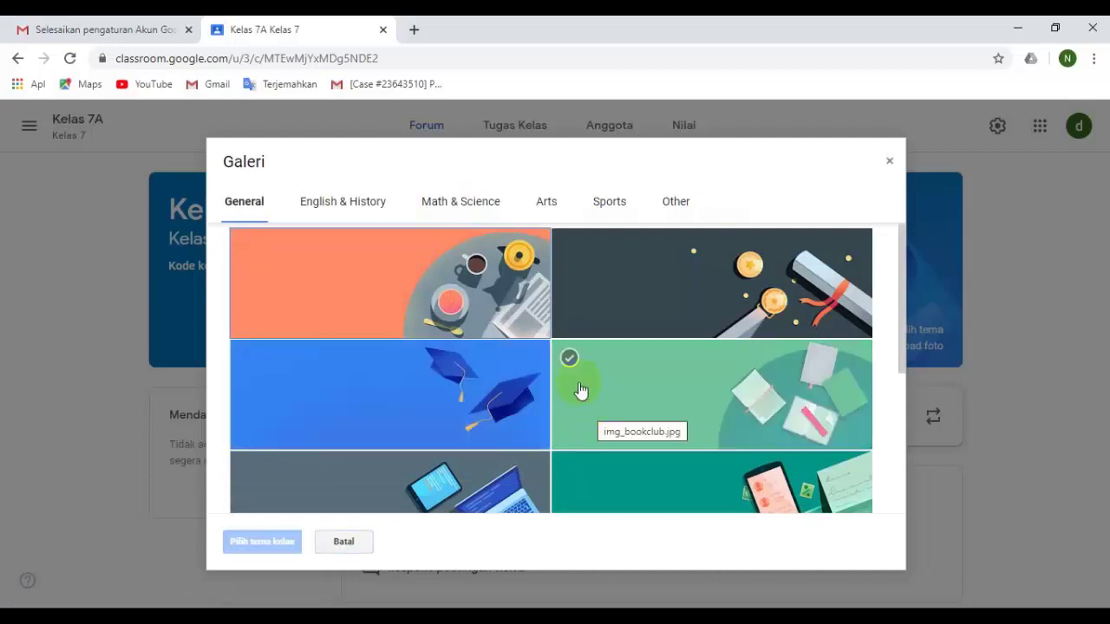
{"action": "left_click", "coordinate": [506, 214]}
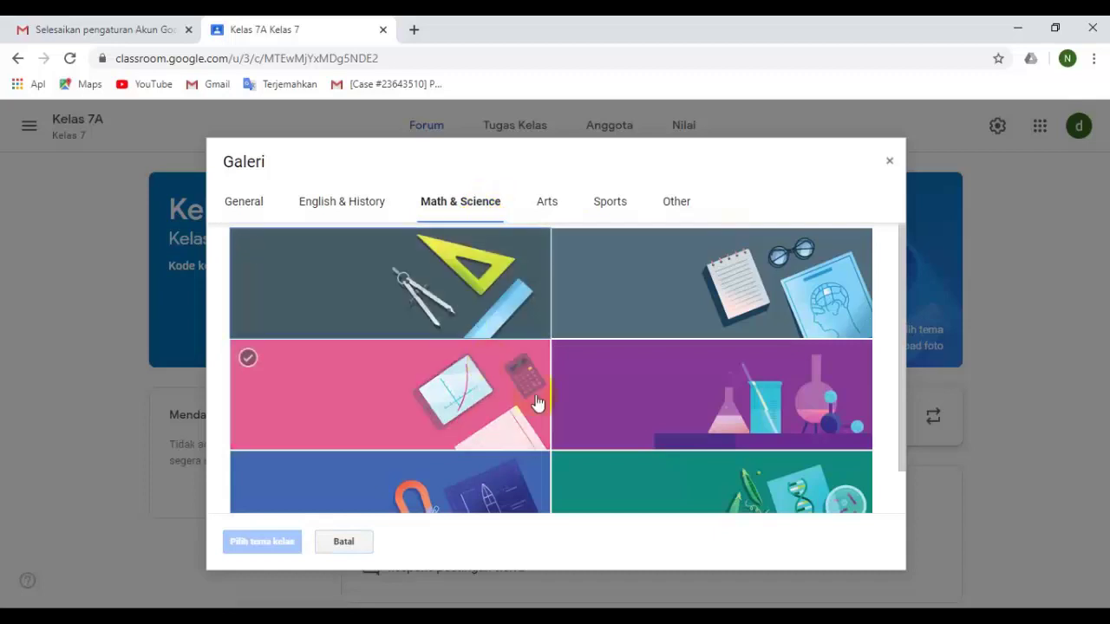
{"action": "scroll", "coordinate": [579, 390], "scroll_direction": "down", "scroll_amount": 1}
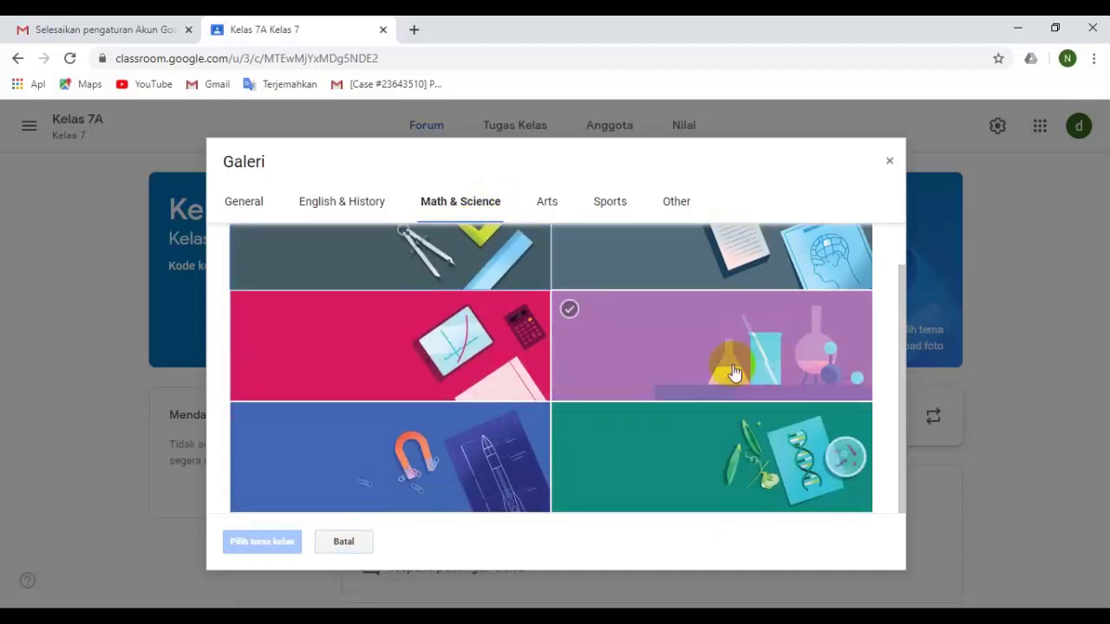
{"action": "left_click", "coordinate": [732, 365]}
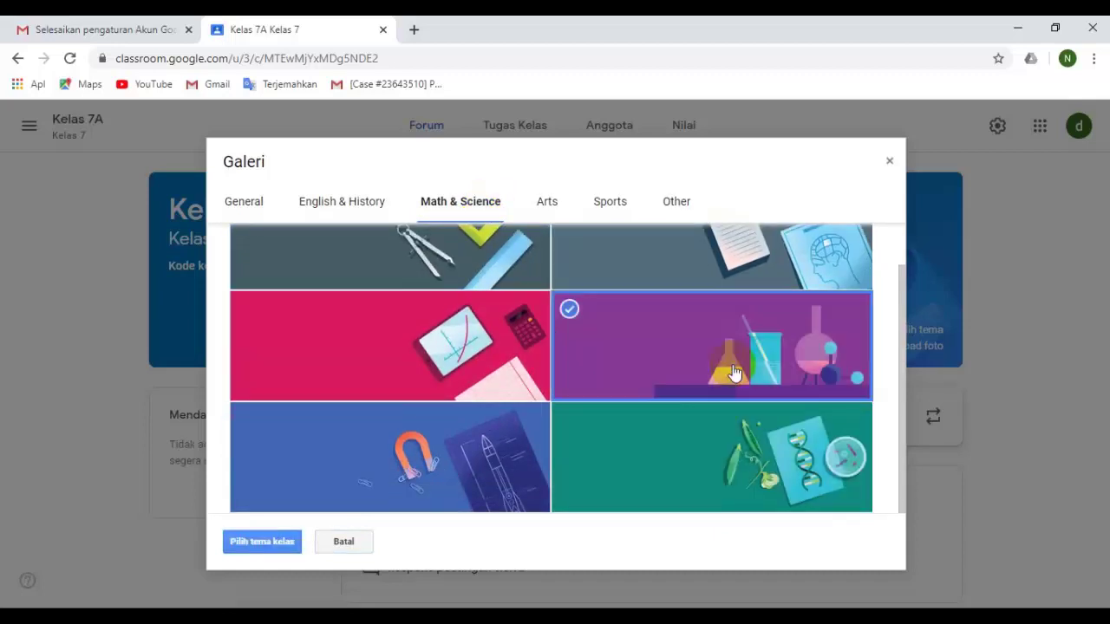
{"action": "left_click", "coordinate": [252, 543]}
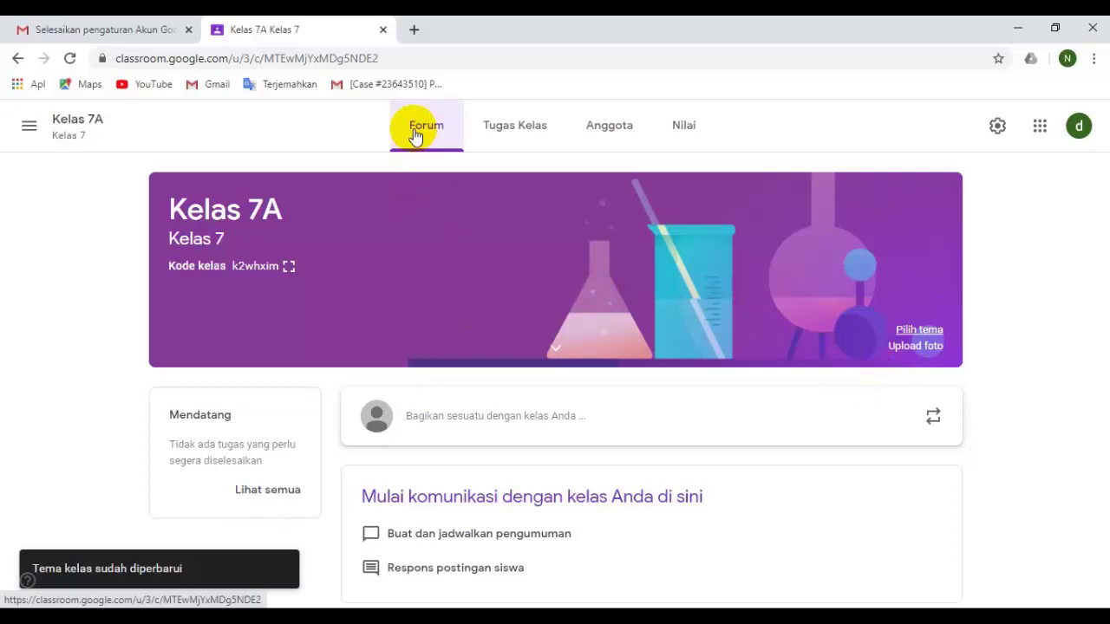
{"action": "left_click", "coordinate": [518, 133]}
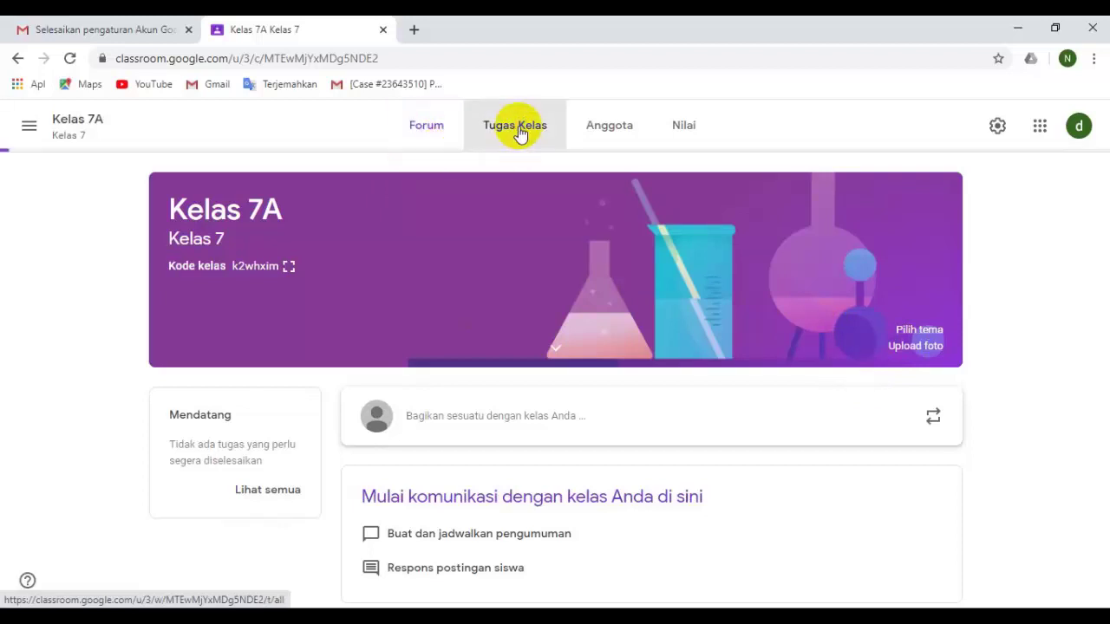
{"action": "left_click", "coordinate": [604, 137]}
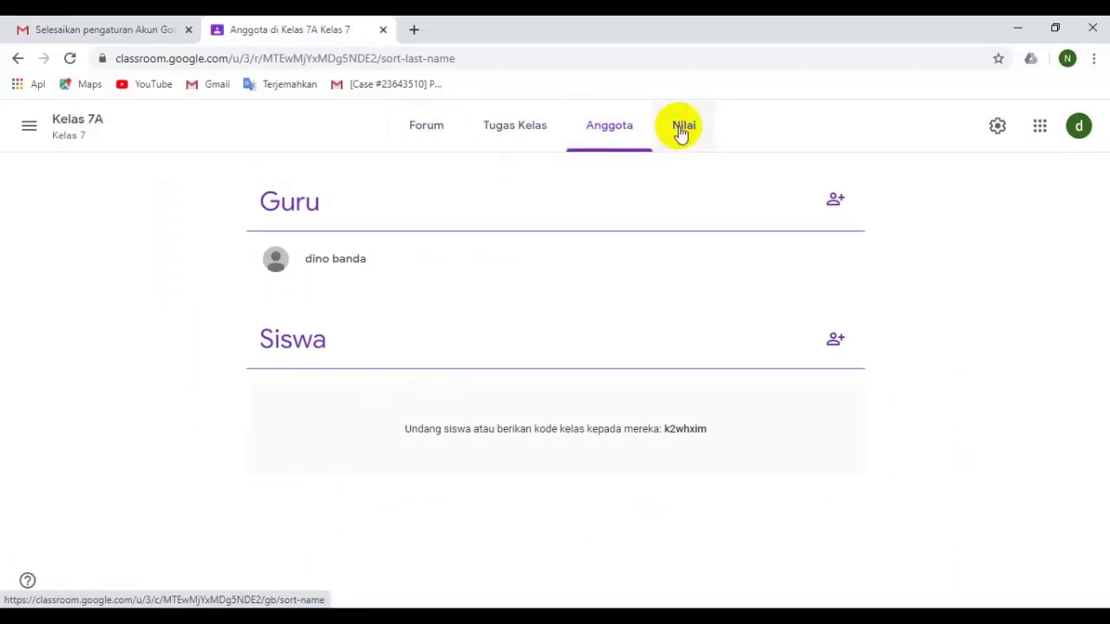
{"action": "left_click", "coordinate": [682, 132]}
{"action": "left_click", "coordinate": [629, 132]}
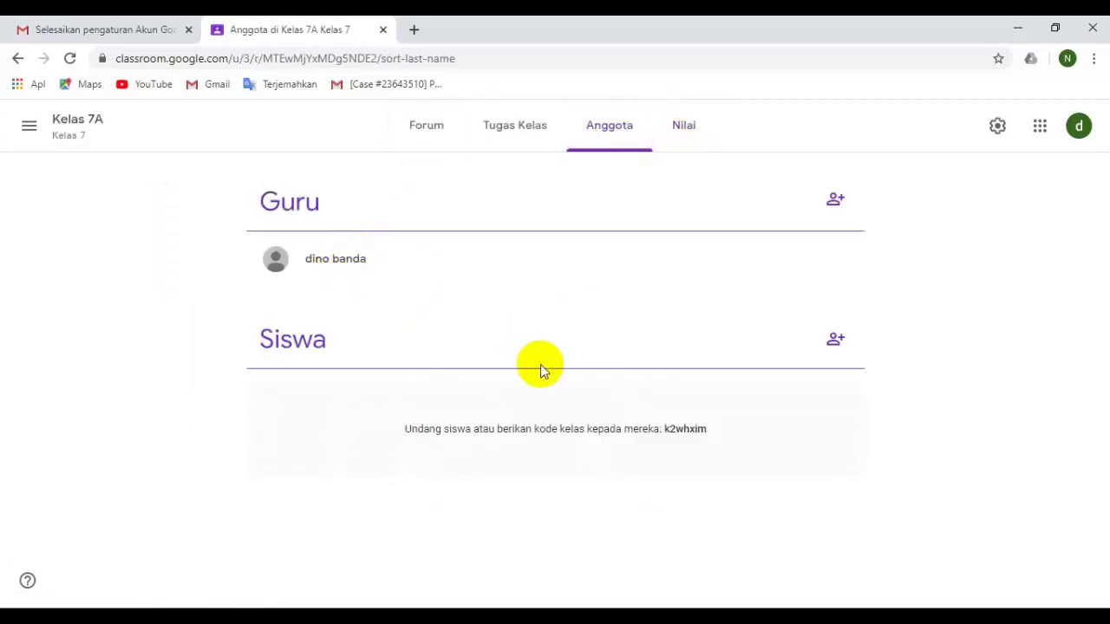
{"action": "left_click", "coordinate": [431, 130]}
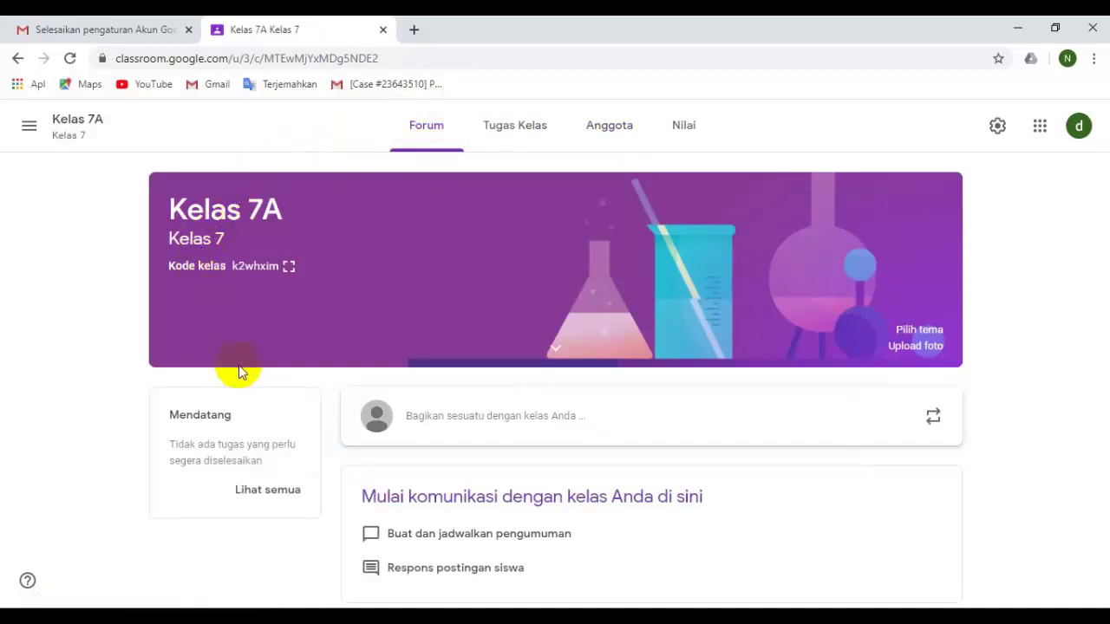
Enlarge the Kelas 7A class code for sharing, then bring the Firefox window forward.
{"action": "left_click_drag", "start_coordinate": [287, 270], "coordinate": [248, 272]}
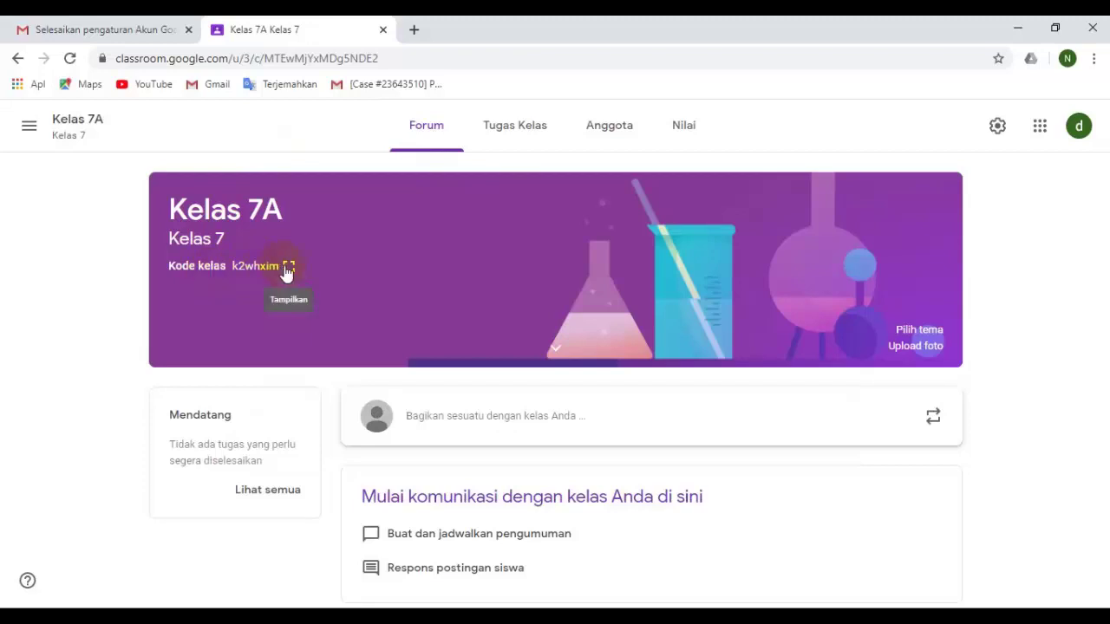
{"action": "left_click", "coordinate": [288, 266]}
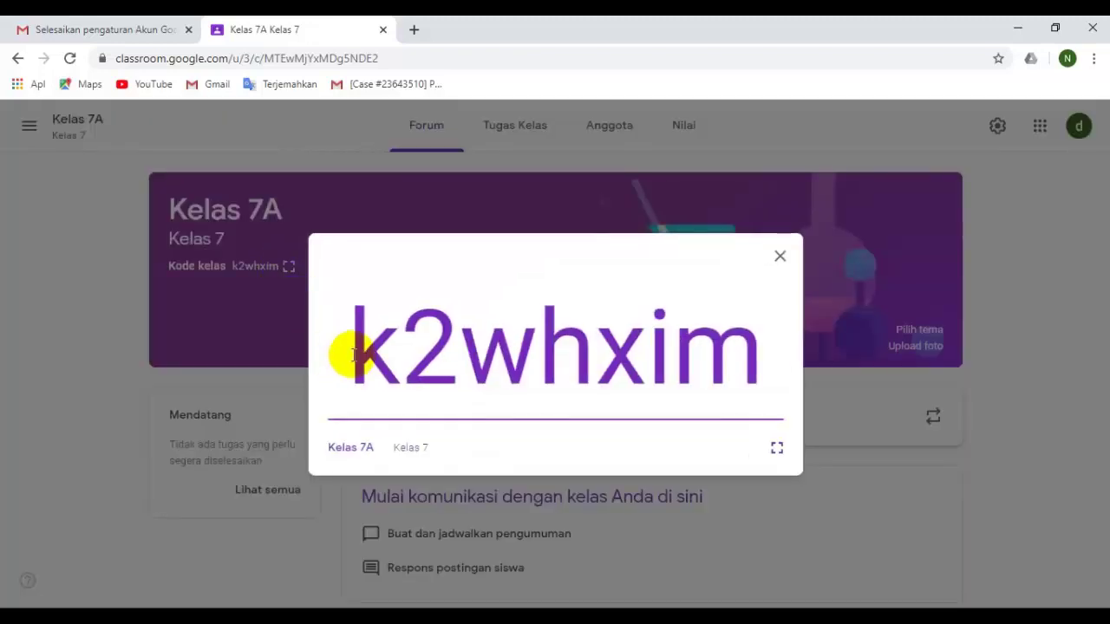
{"action": "left_click_drag", "start_coordinate": [347, 352], "coordinate": [723, 372]}
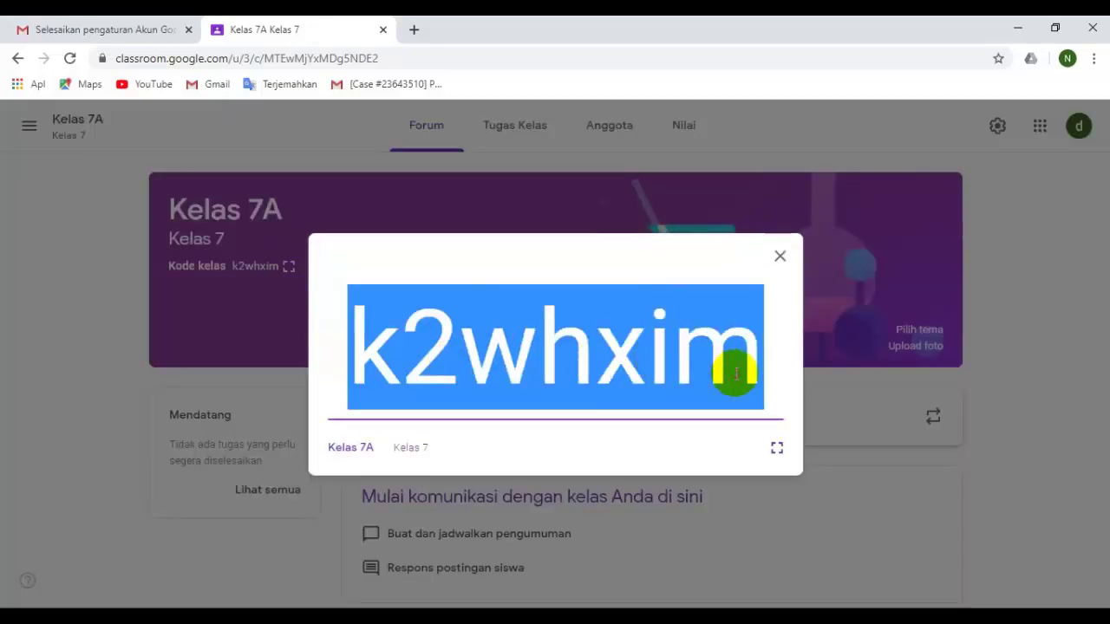
{"action": "left_click", "coordinate": [611, 278]}
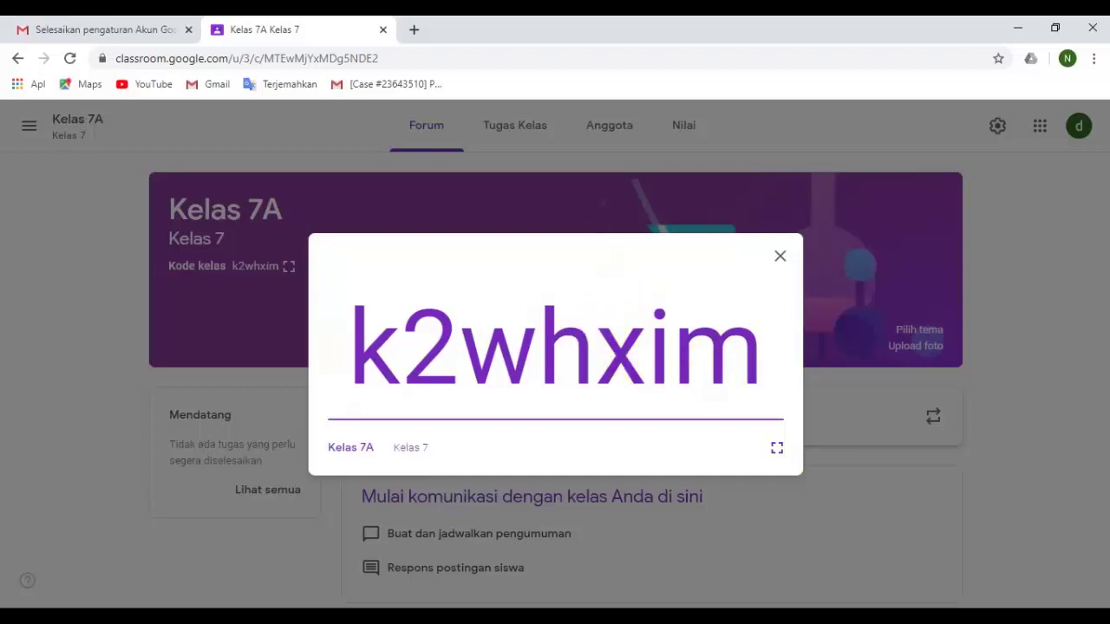
{"action": "left_click", "coordinate": [916, 617]}
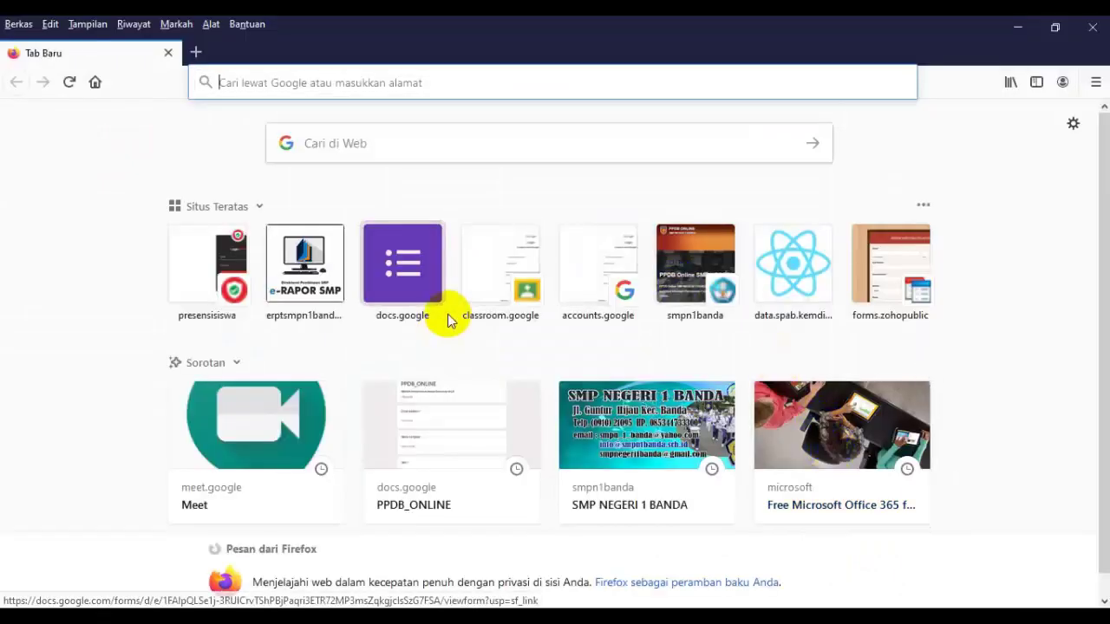
Go to gmail.com in Firefox.
{"action": "left_click", "coordinate": [300, 84]}
{"action": "type", "text": "g"}
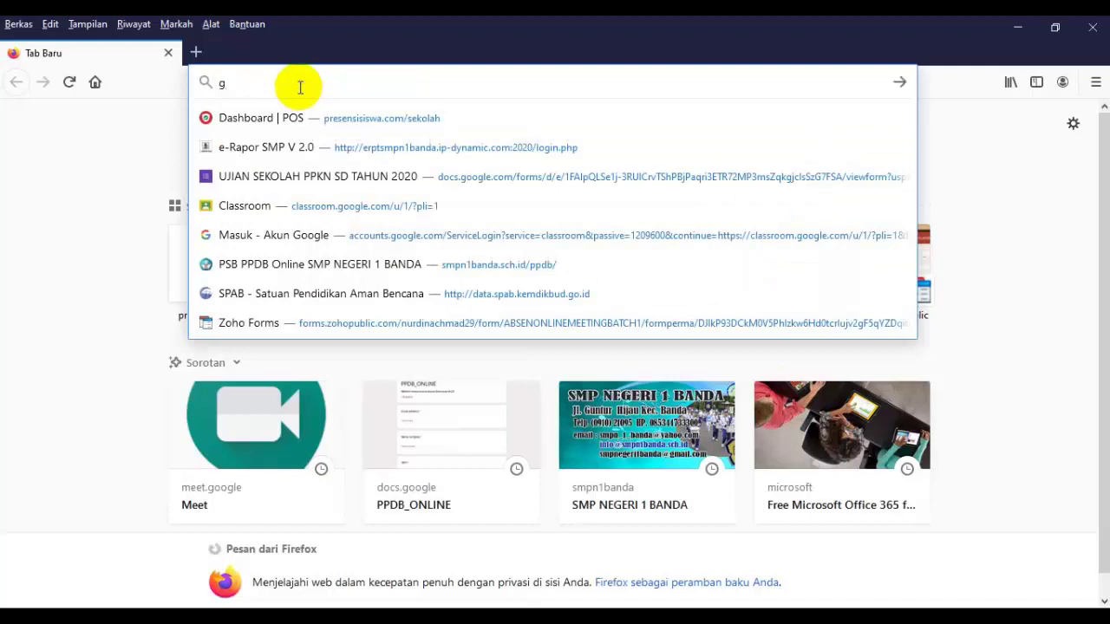
{"action": "type", "text": "mail.com"}
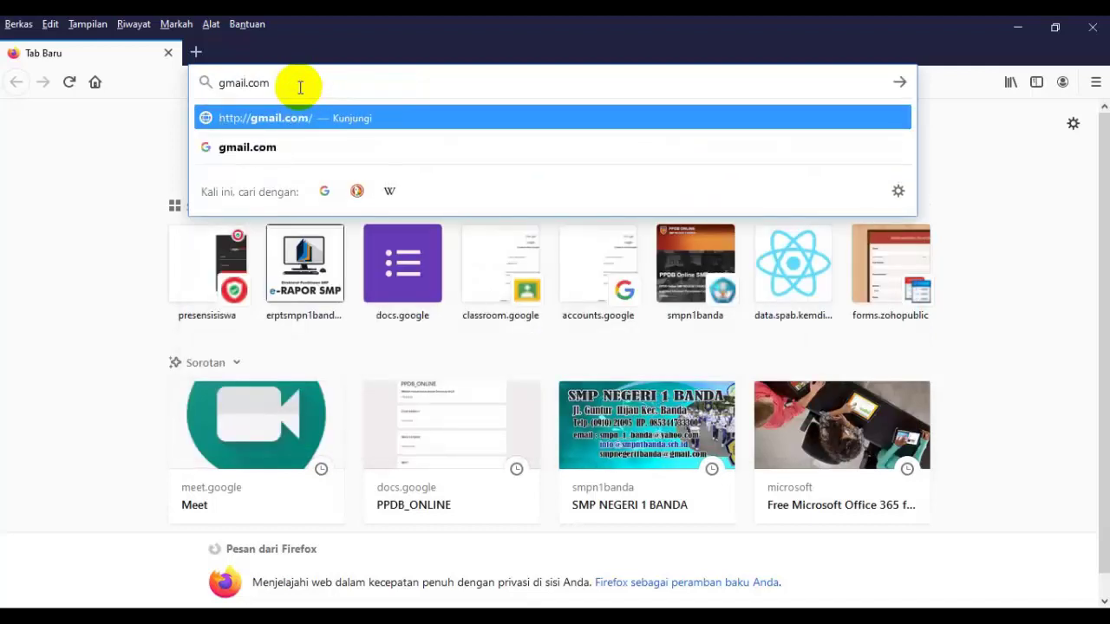
{"action": "key", "text": "Return"}
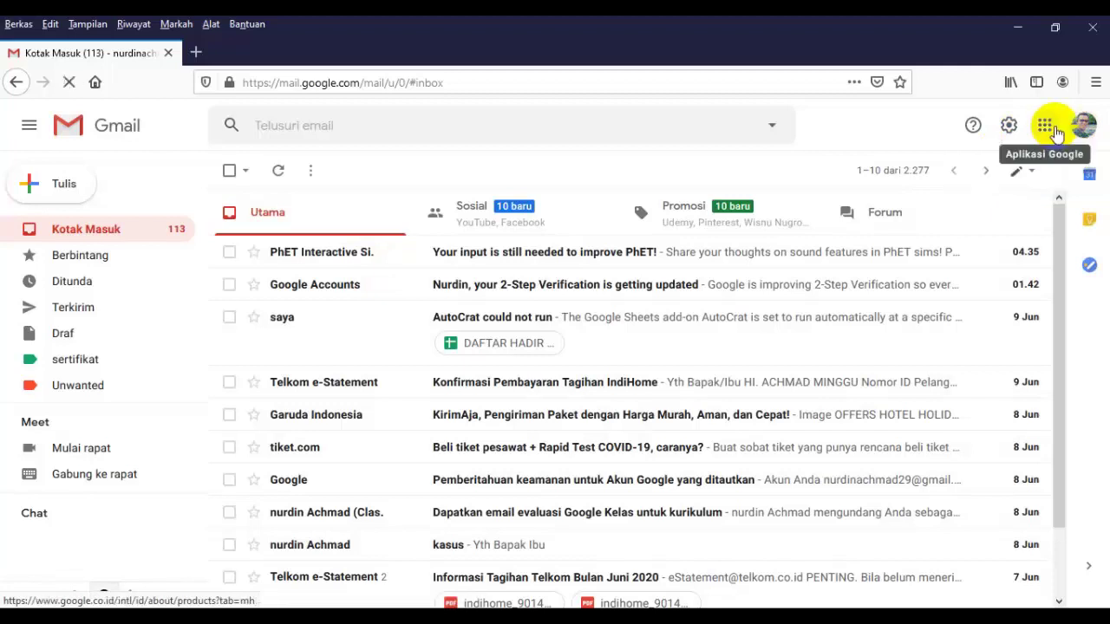
Load classroom.google.com in the address bar and open the + menu for joining a class.
{"action": "left_click", "coordinate": [1042, 124]}
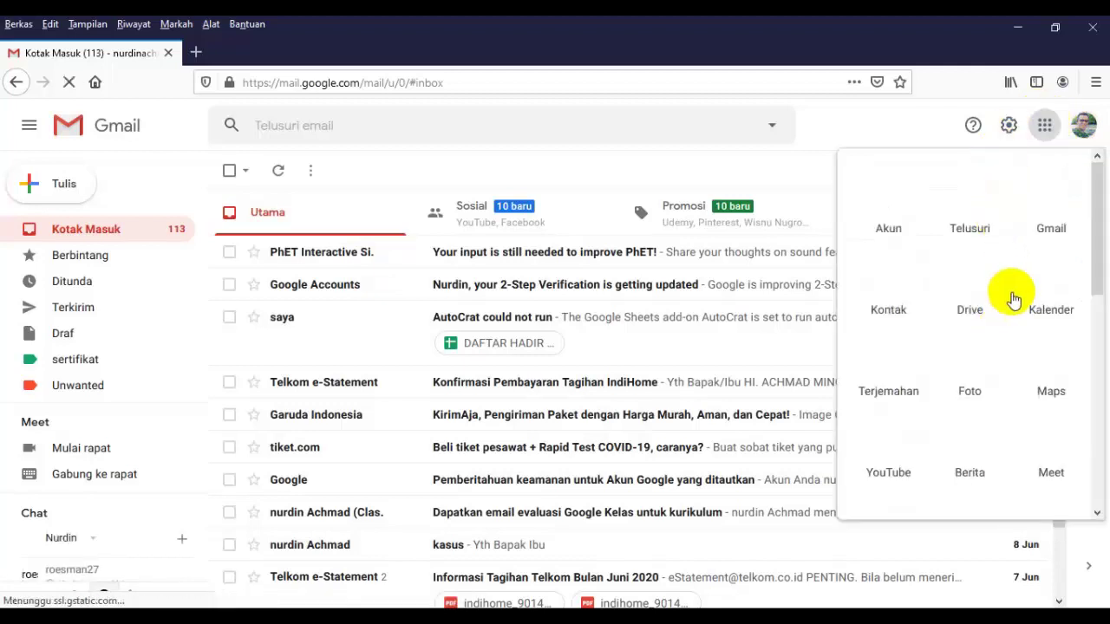
{"action": "left_click", "coordinate": [337, 82]}
{"action": "type", "text": "classroom.google.com/"}
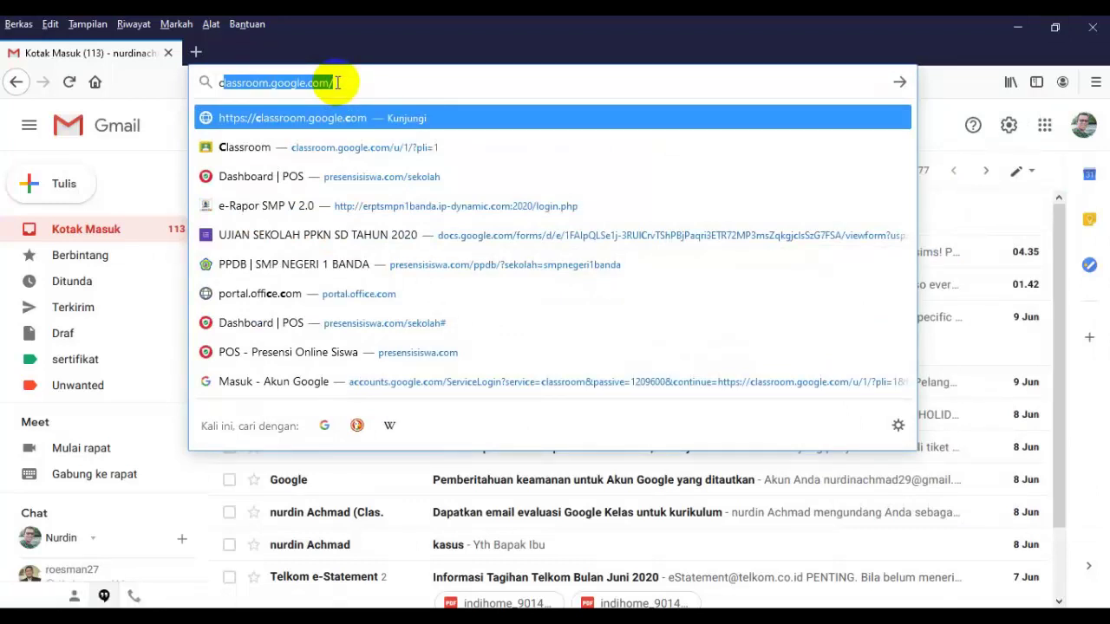
{"action": "left_click_drag", "start_coordinate": [337, 83], "coordinate": [203, 82]}
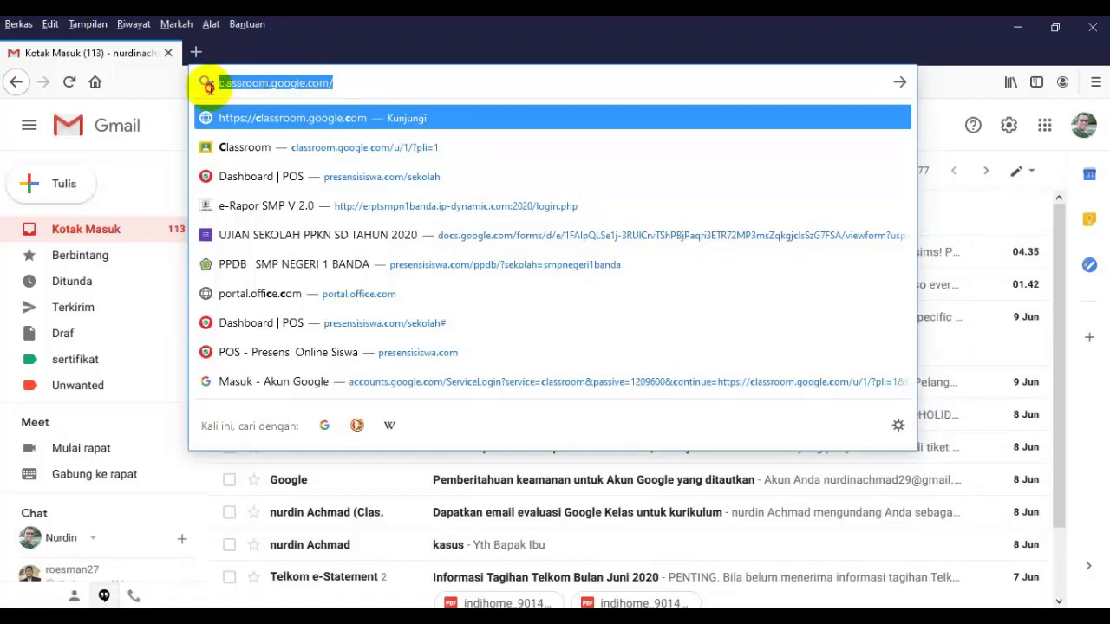
{"action": "left_click", "coordinate": [350, 84]}
{"action": "key", "text": "Return"}
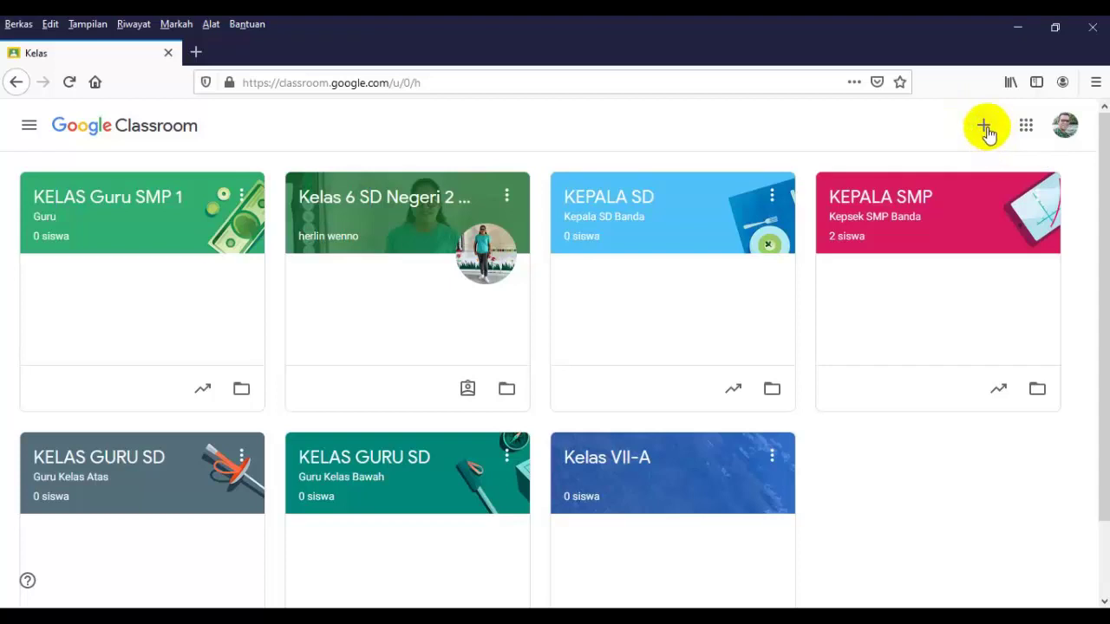
{"action": "left_click", "coordinate": [986, 127]}
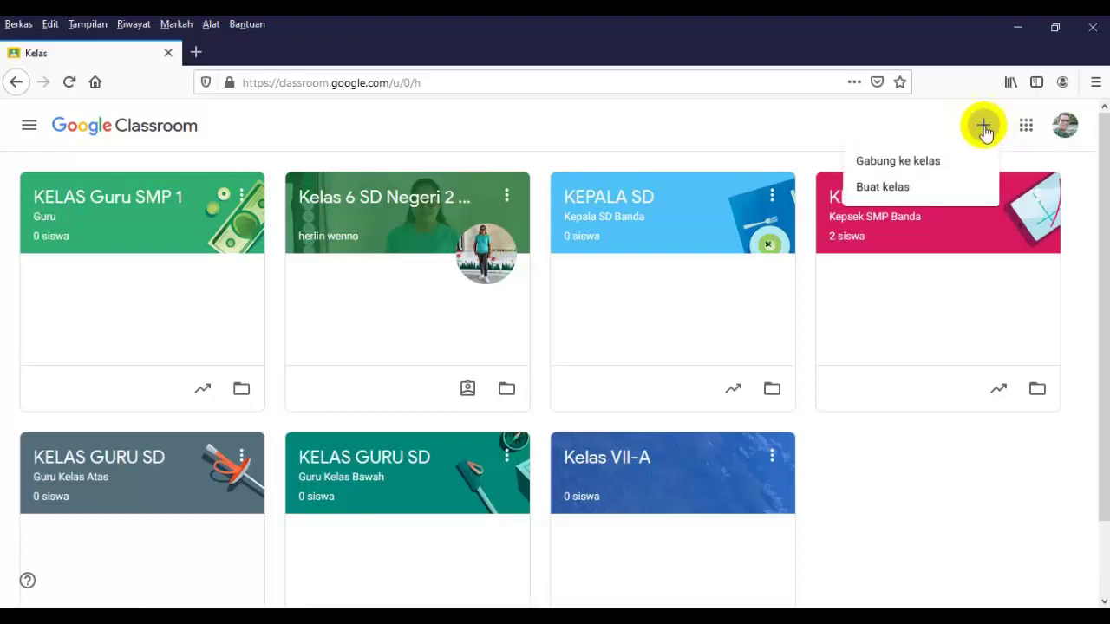
Choose 'Gabung ke kelas' and copy the enlarged Kelas 7A code from the Chrome window.
{"action": "left_click", "coordinate": [906, 163]}
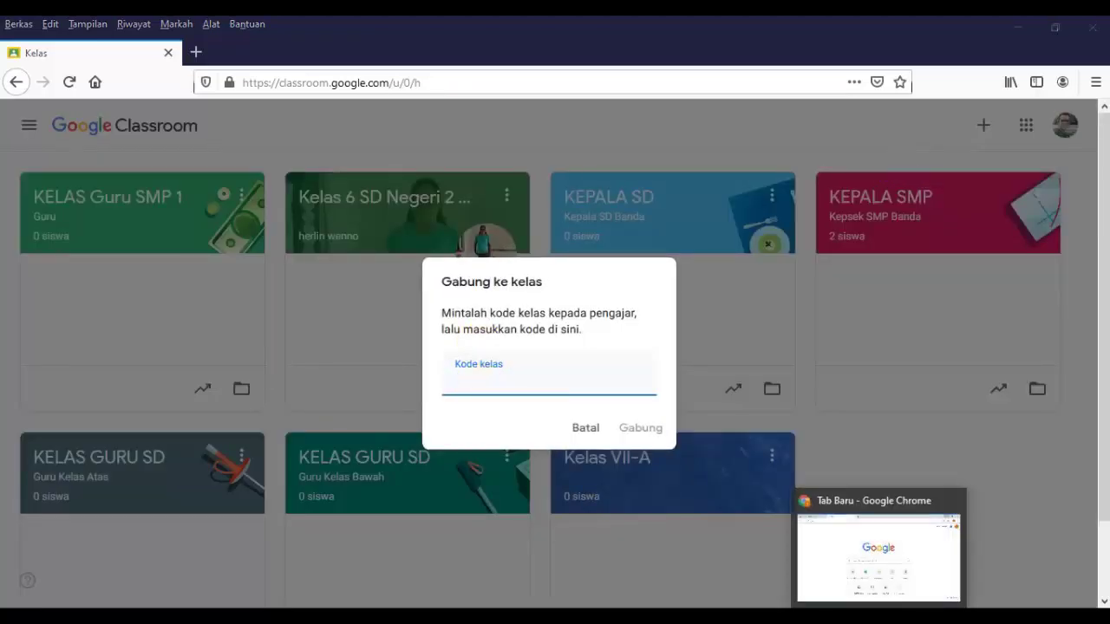
{"action": "left_click", "coordinate": [882, 616]}
{"action": "left_click", "coordinate": [882, 616]}
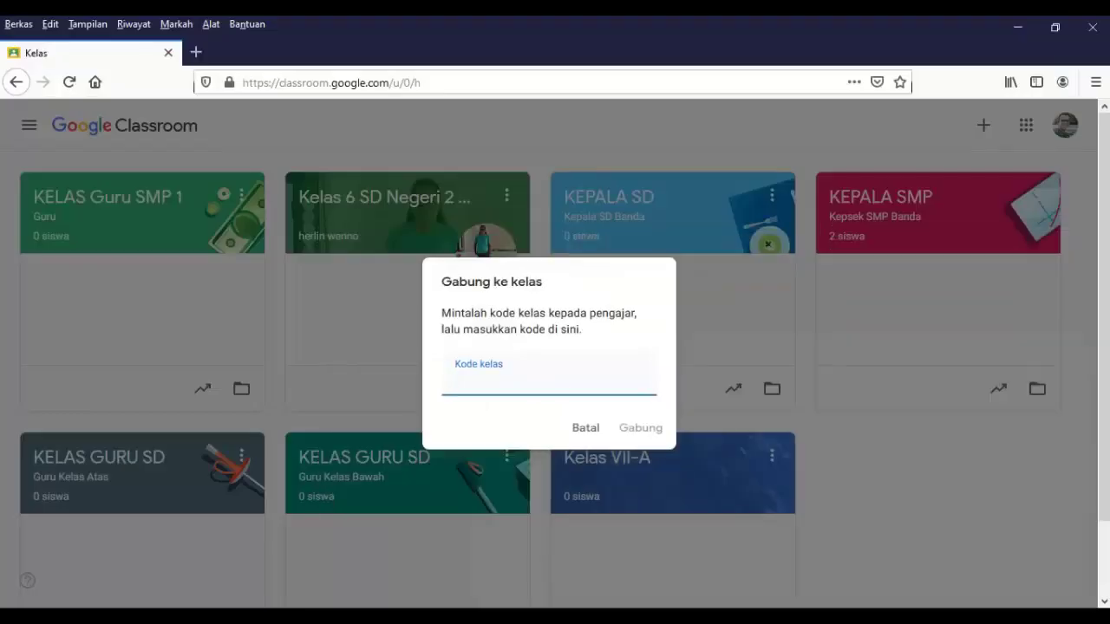
{"action": "left_click", "coordinate": [802, 616]}
{"action": "left_click", "coordinate": [836, 558]}
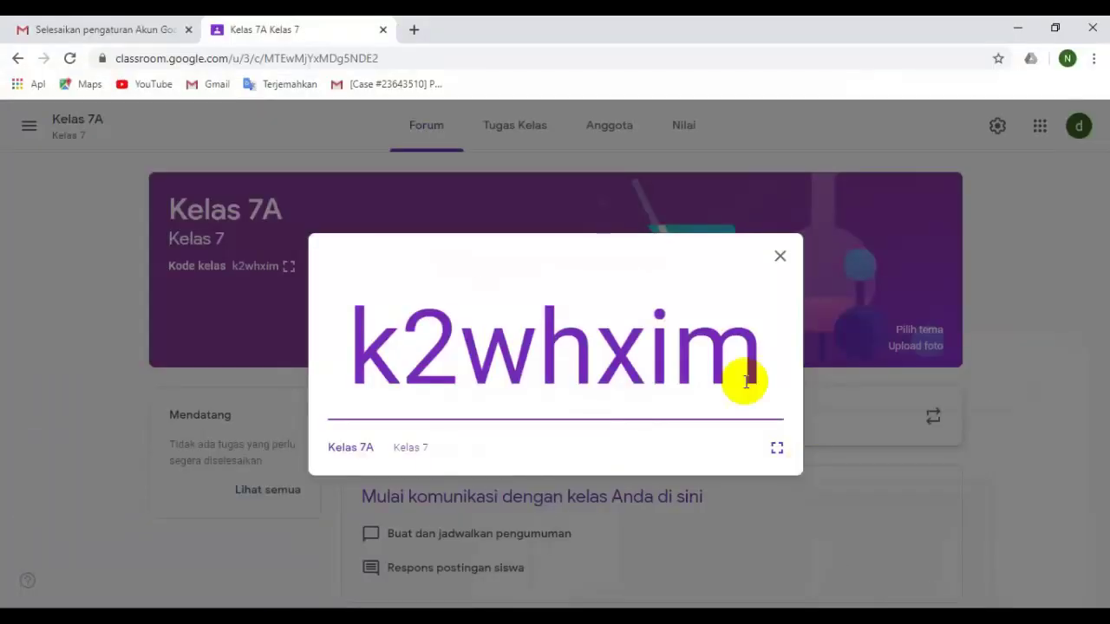
{"action": "left_click_drag", "start_coordinate": [351, 353], "coordinate": [721, 366]}
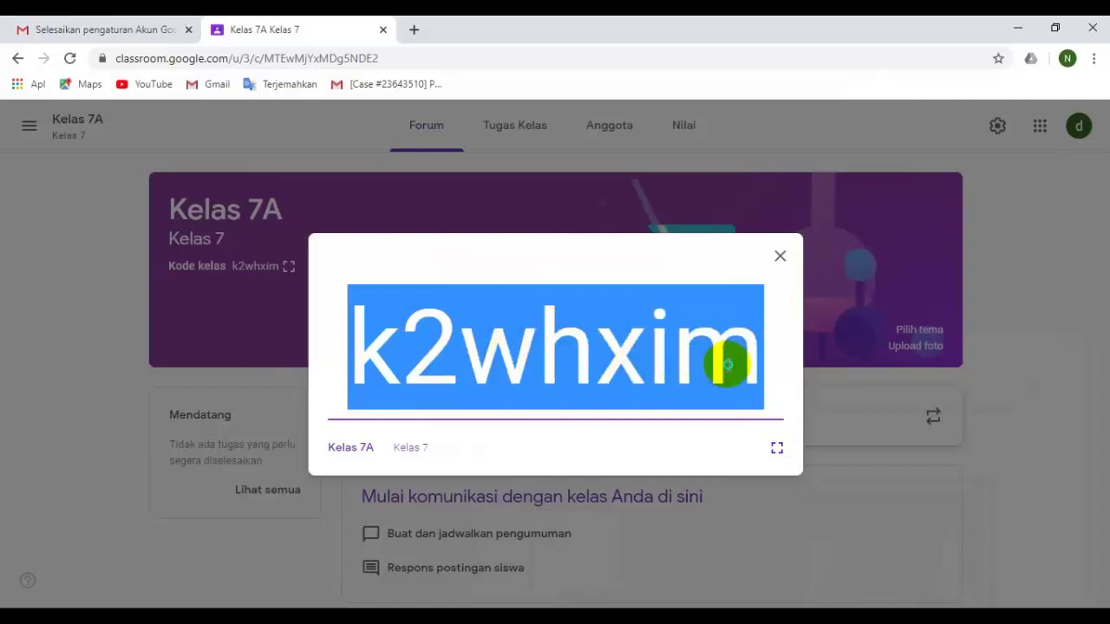
{"action": "right_click", "coordinate": [726, 365]}
{"action": "left_click", "coordinate": [756, 382]}
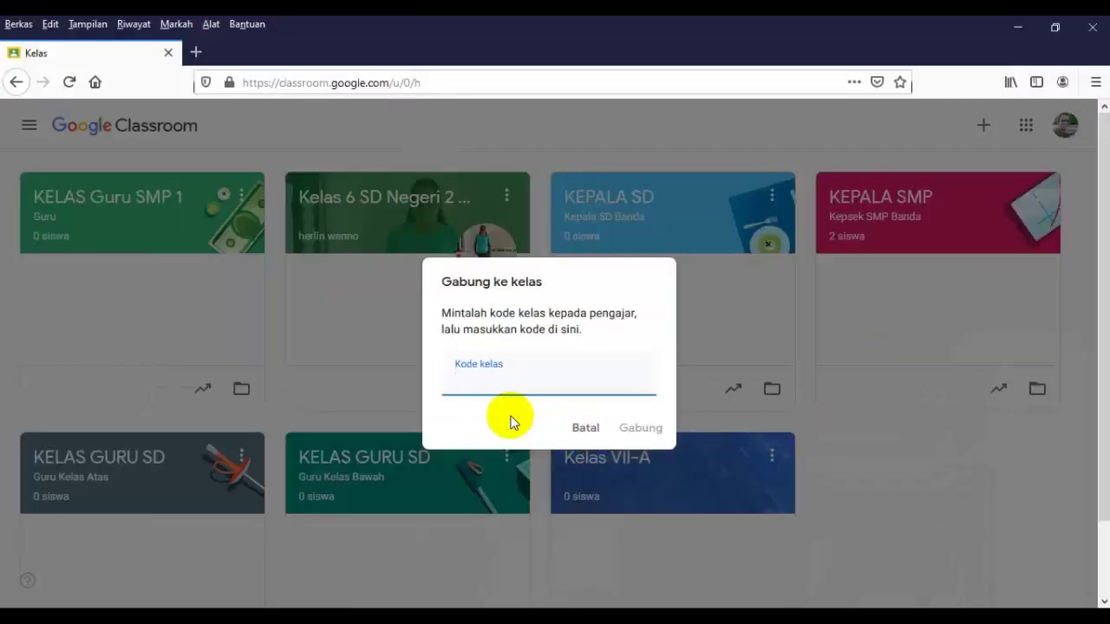
Paste the code into Kode kelas, join with Gabung, dismiss the tip, and return to Chrome.
{"action": "left_click", "coordinate": [467, 382]}
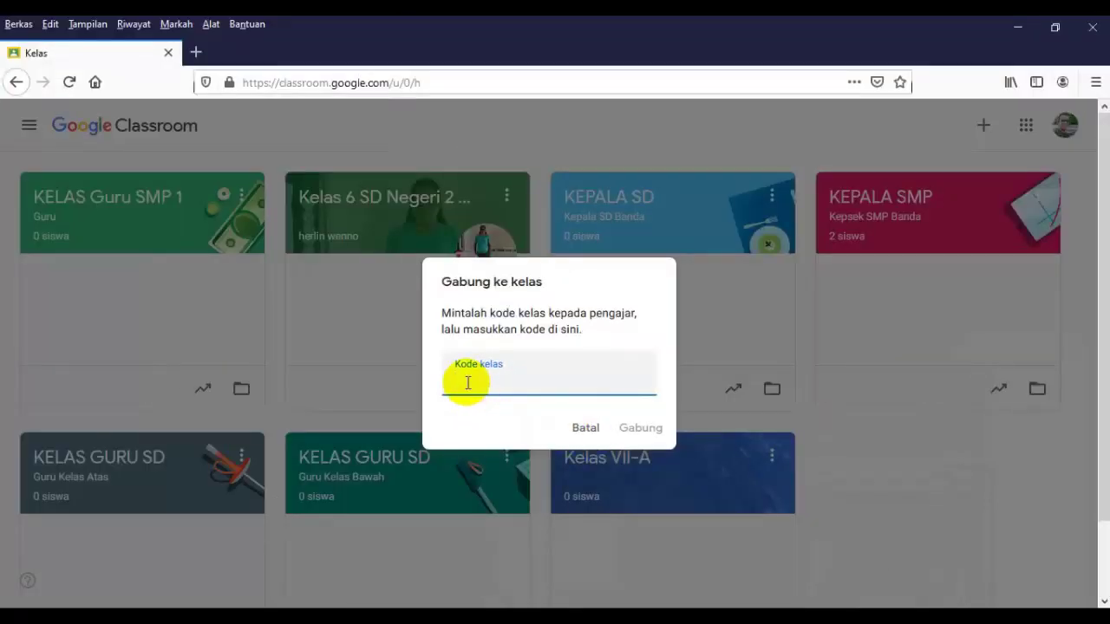
{"action": "key", "text": "ctrl+v"}
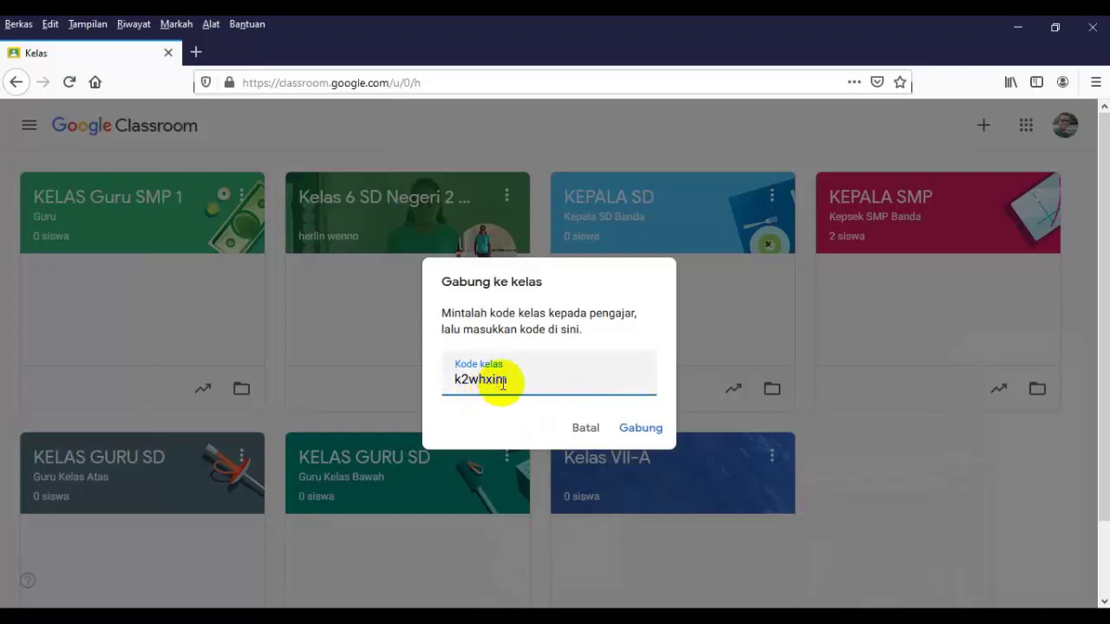
{"action": "left_click", "coordinate": [650, 428]}
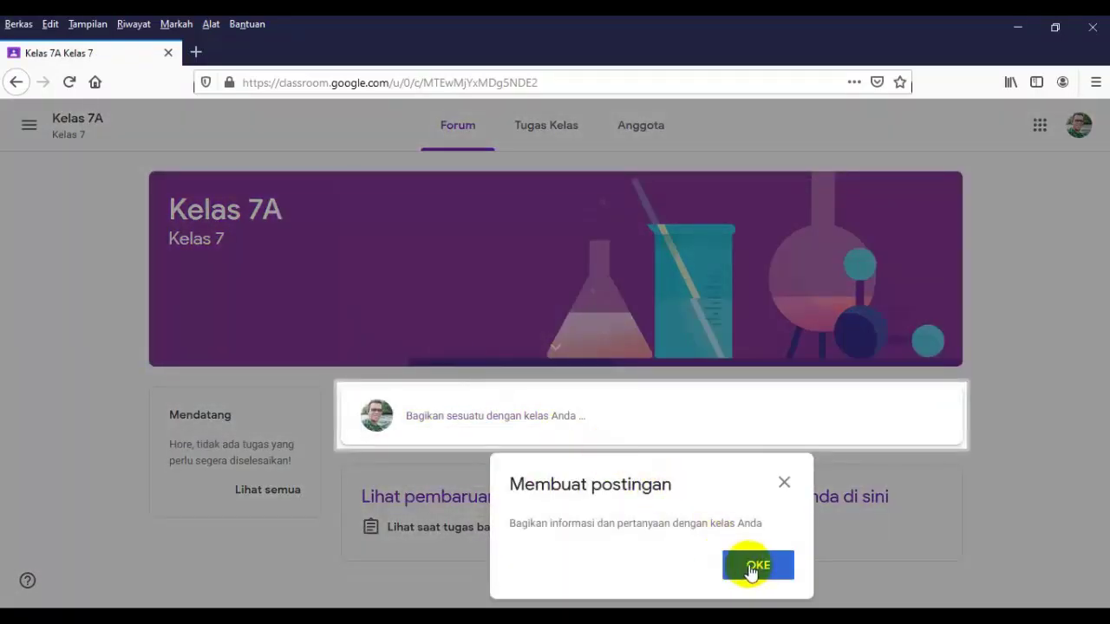
{"action": "left_click", "coordinate": [752, 565]}
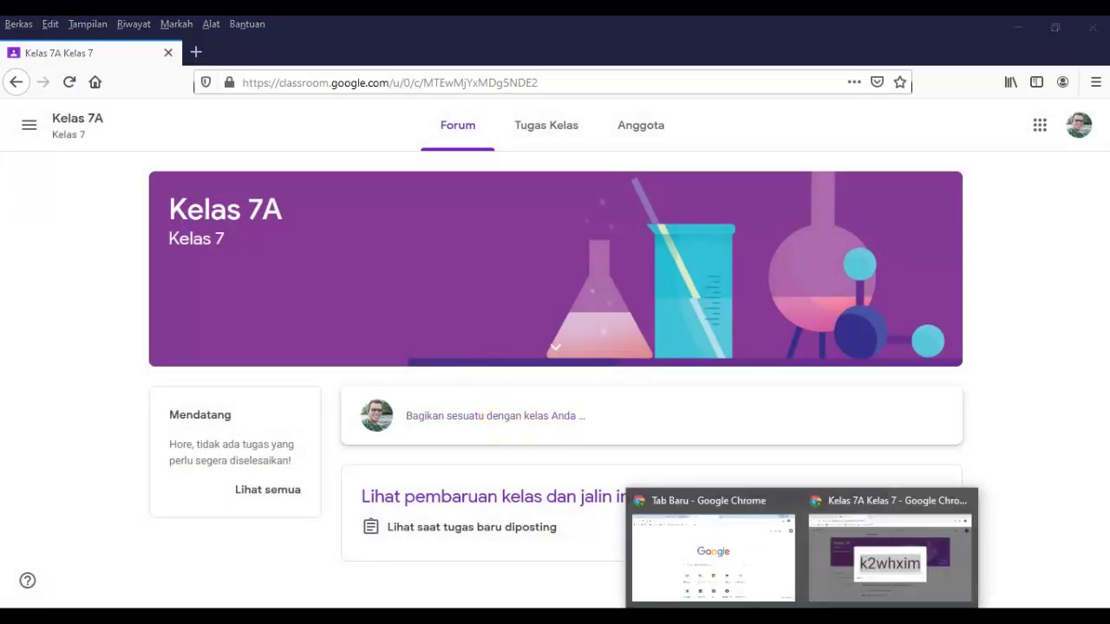
{"action": "left_click", "coordinate": [864, 558]}
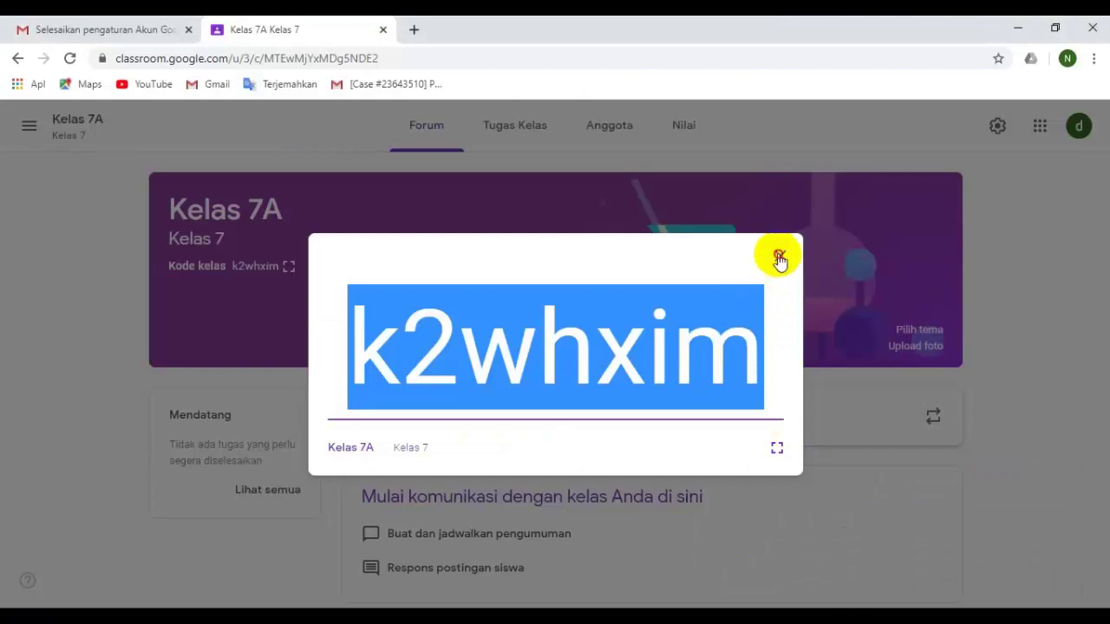
Close the enlarged code, check the Anggota list for the joined student, then open the Forum stream.
{"action": "left_click", "coordinate": [779, 256]}
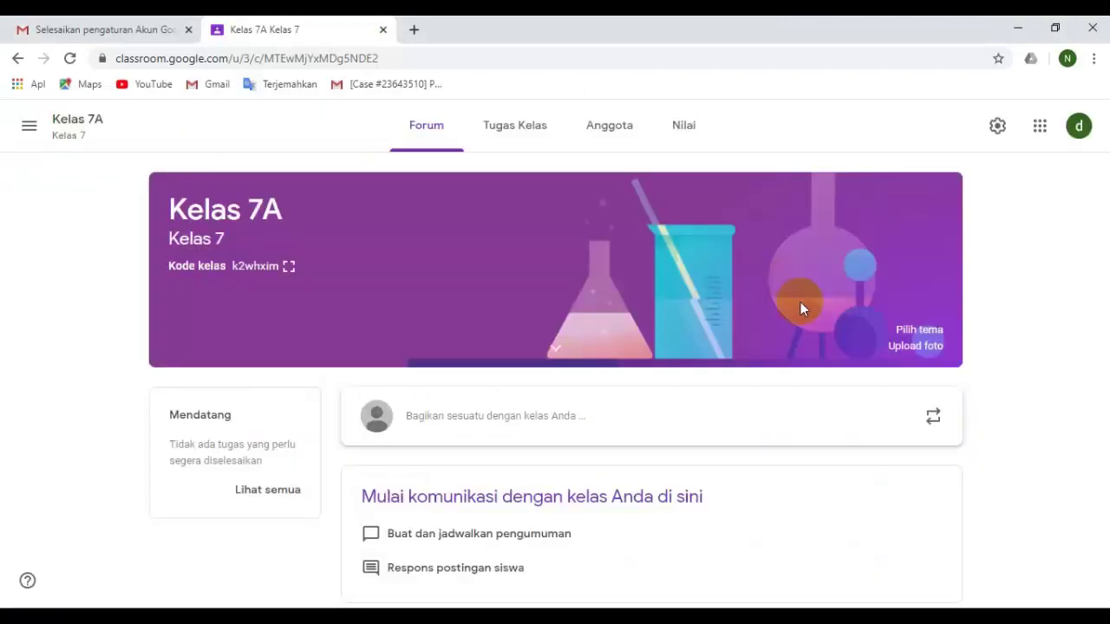
{"action": "left_click", "coordinate": [608, 129]}
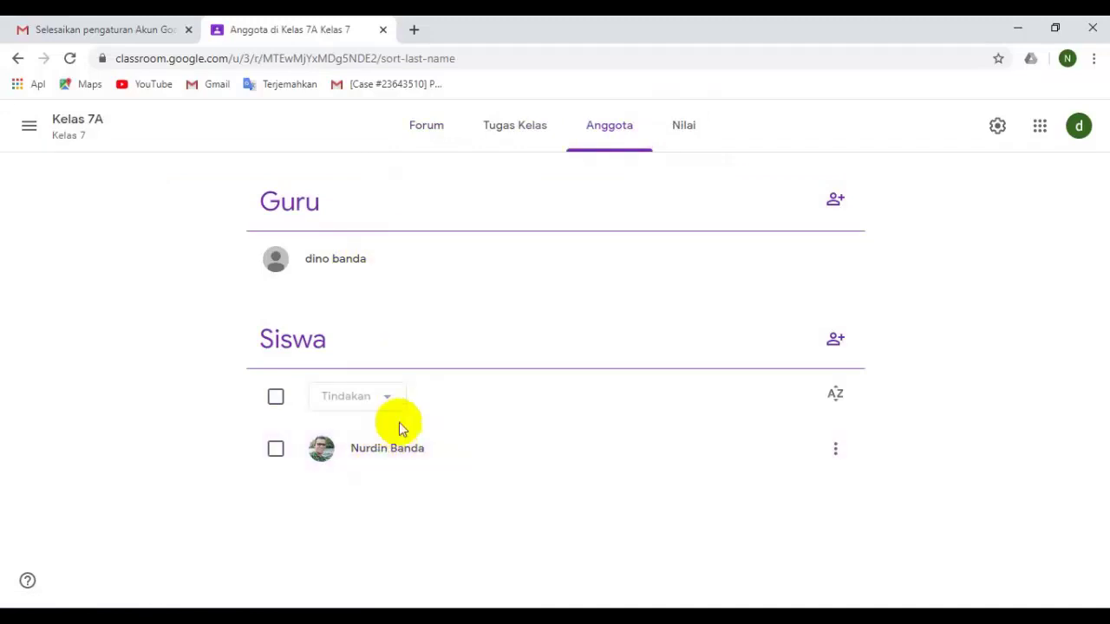
{"action": "left_click", "coordinate": [433, 140]}
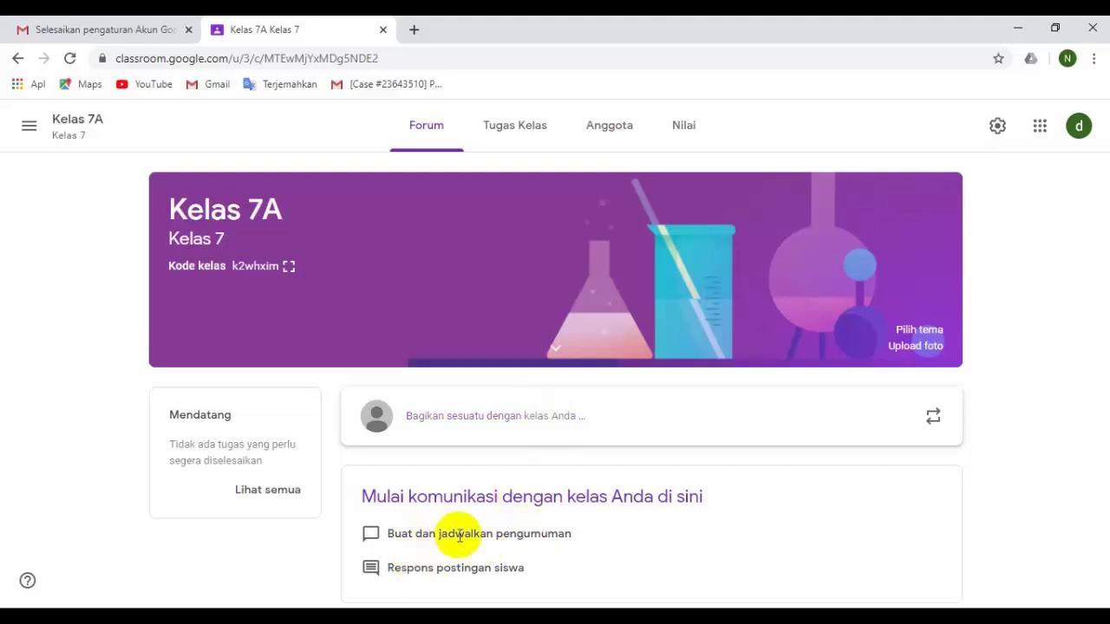
Start a new class post and write the announcement inviting all students to the scheduled meeting.
{"action": "left_click", "coordinate": [465, 416]}
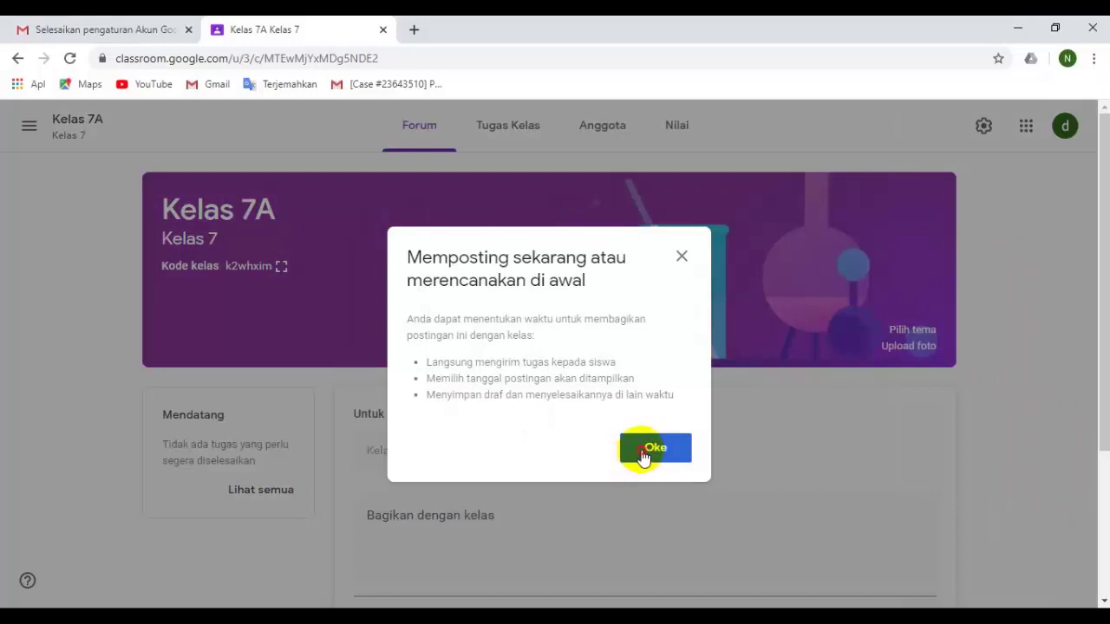
{"action": "left_click", "coordinate": [654, 448]}
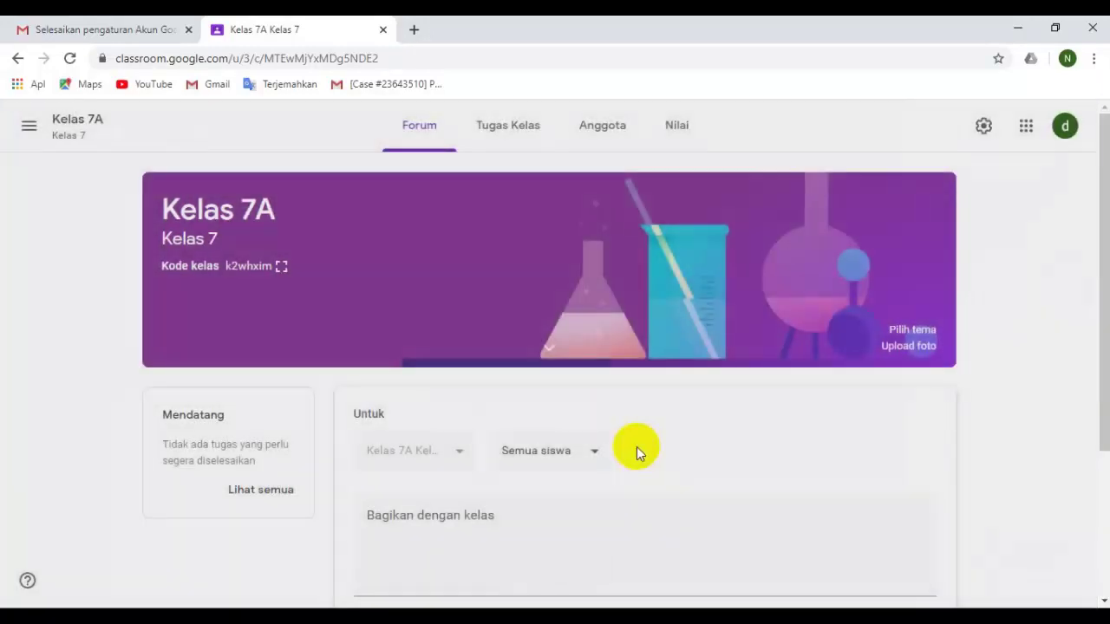
{"action": "scroll", "coordinate": [459, 515], "scroll_direction": "down", "scroll_amount": 1}
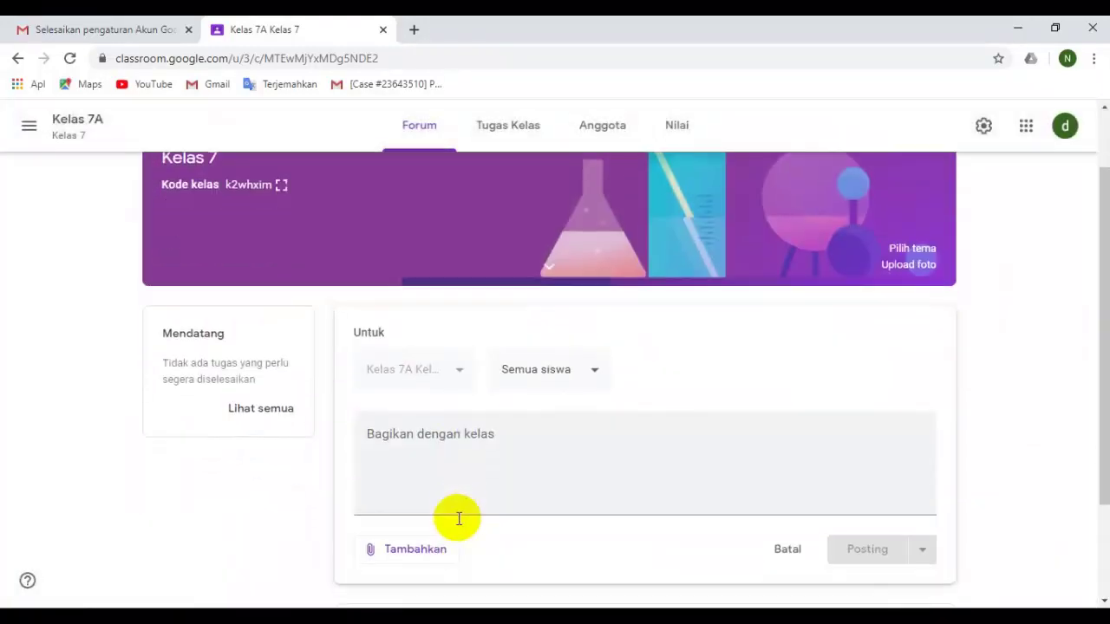
{"action": "left_click", "coordinate": [417, 495]}
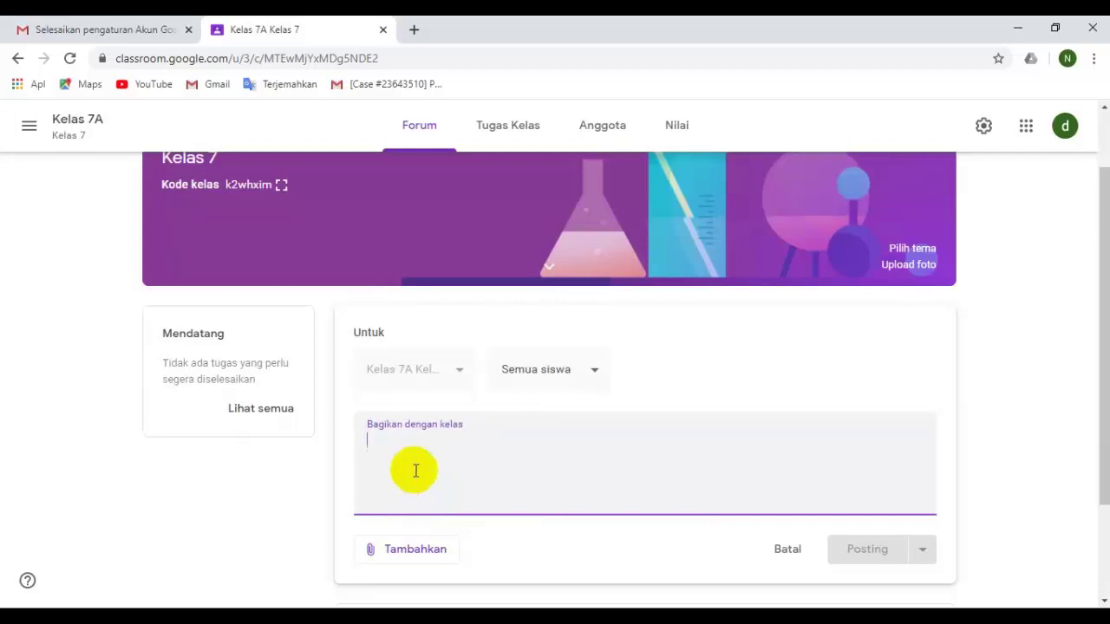
{"action": "type", "text": "Disampaikan kepada Semua Siswa untuk mengikuti Meeting di Kelas saya sesuai JAdwa"}
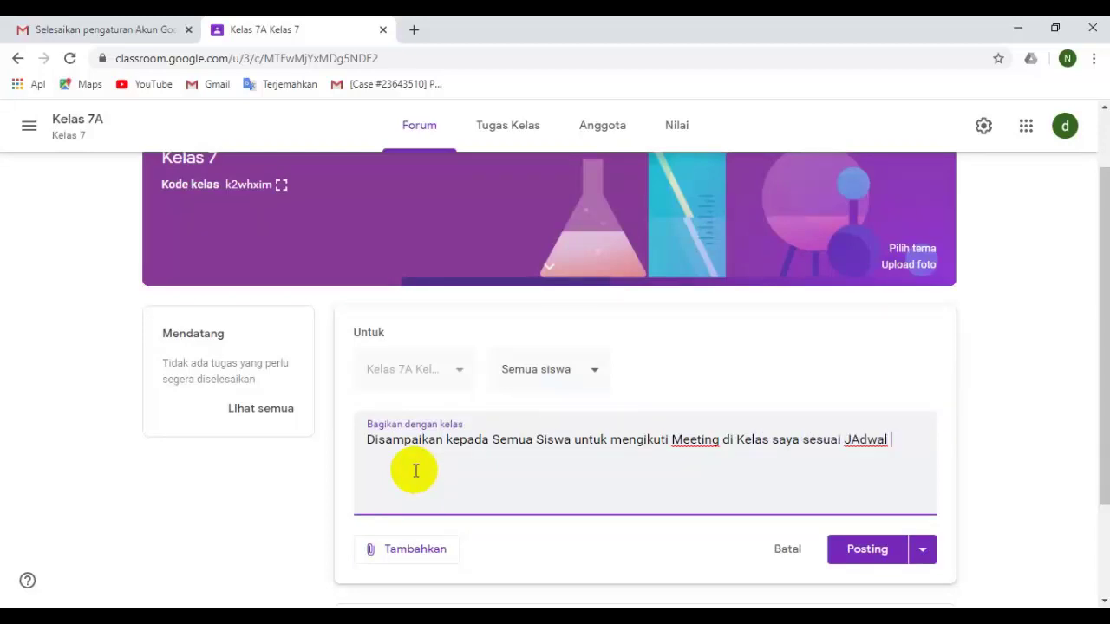
{"action": "type", "text": "lampir"}
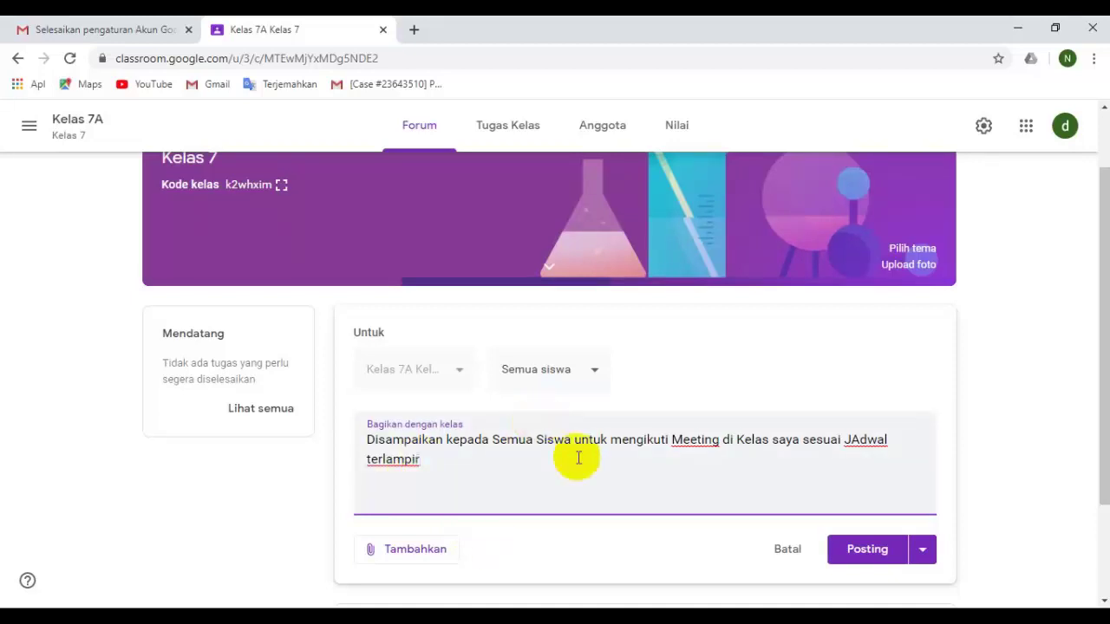
Publish the announcement to Kelas 7A with the Posting option, adding no attachment.
{"action": "left_click", "coordinate": [416, 561]}
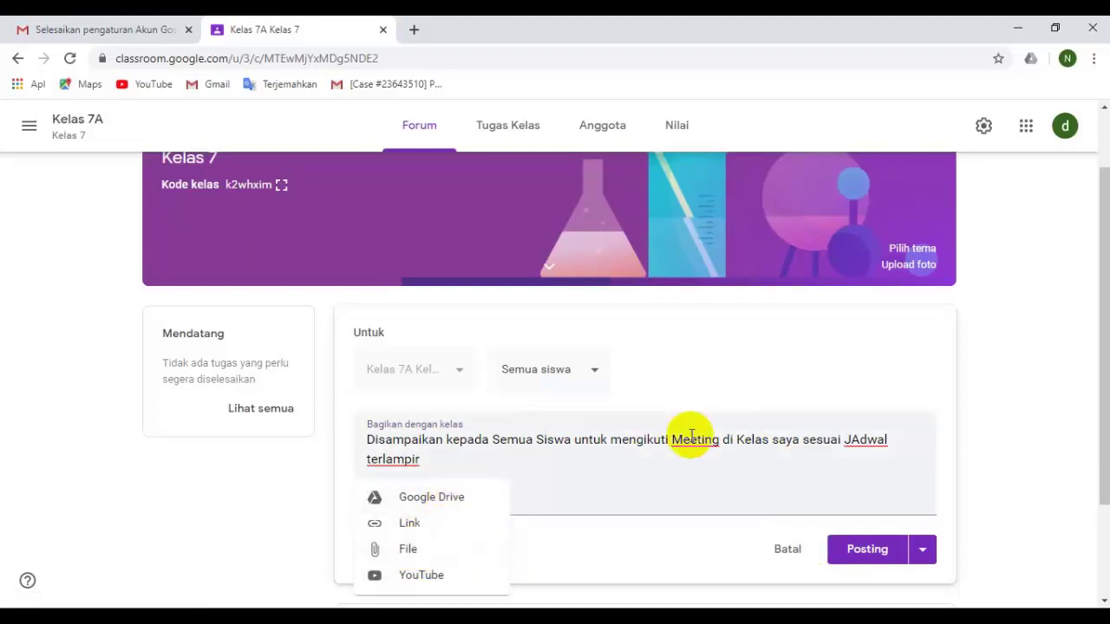
{"action": "left_click", "coordinate": [579, 494]}
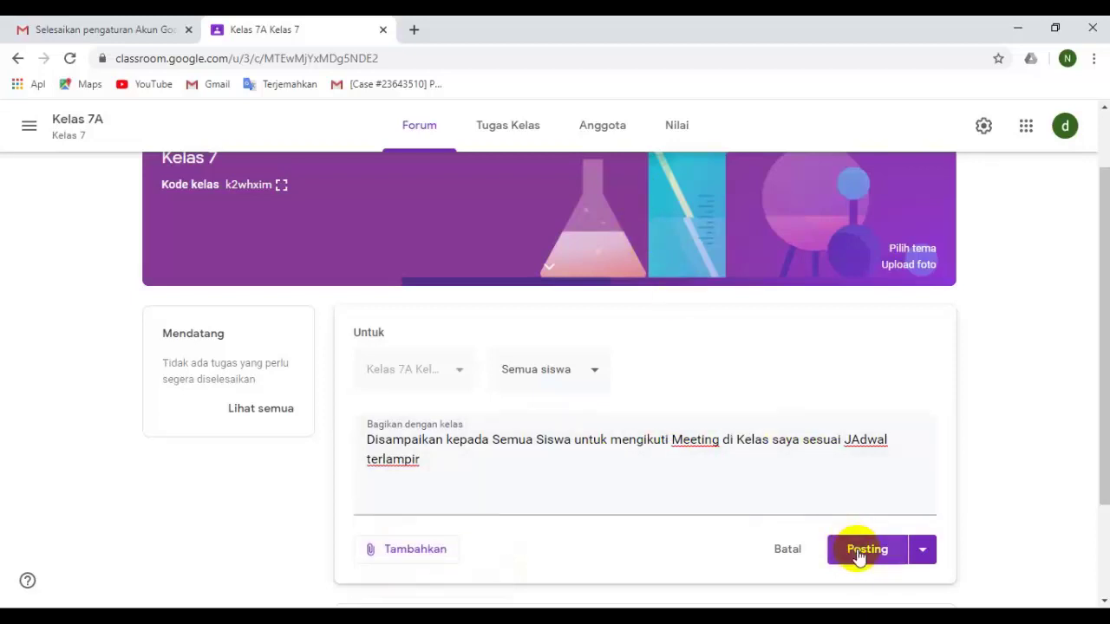
{"action": "left_click", "coordinate": [924, 560]}
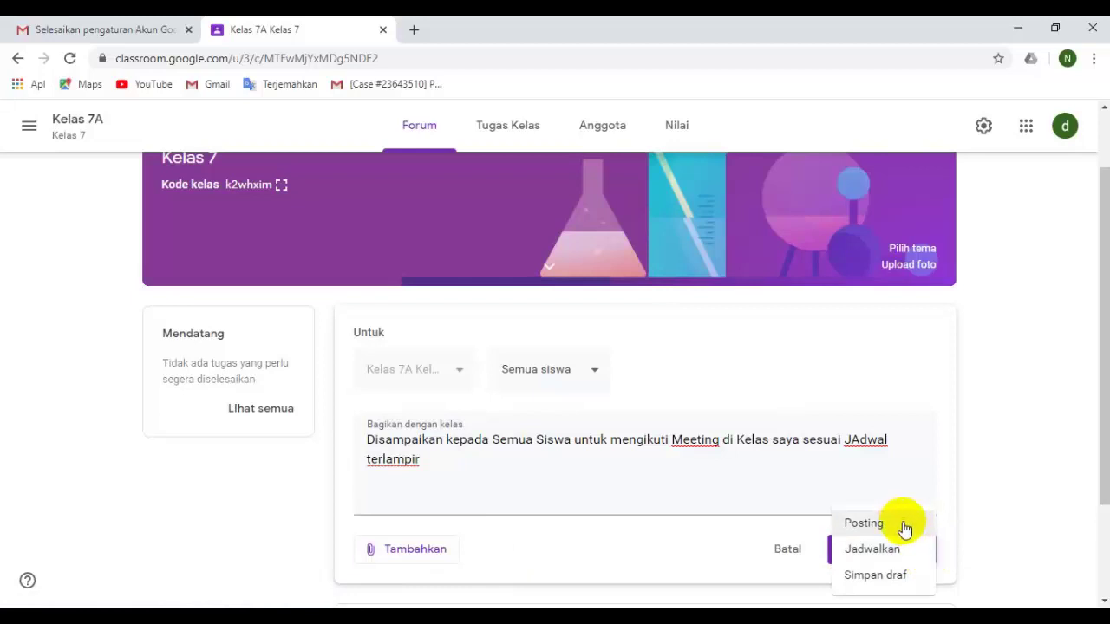
{"action": "left_click", "coordinate": [903, 527]}
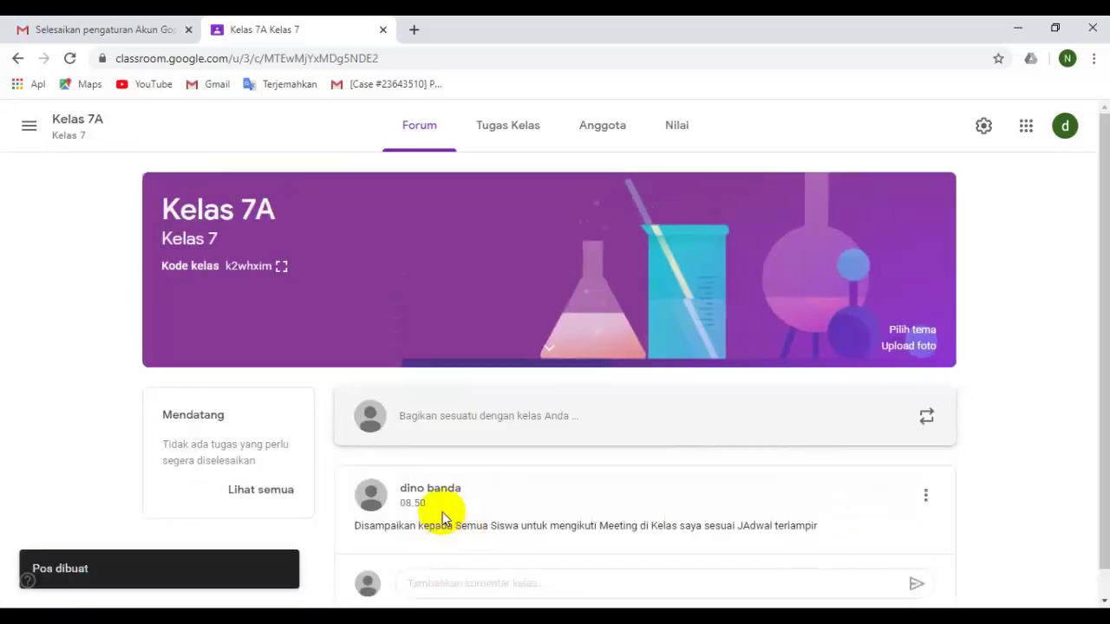
Reload the student's Firefox stream to confirm the announcement shows, then return to the teacher's Chrome window.
{"action": "scroll", "coordinate": [413, 529], "scroll_direction": "down", "scroll_amount": 1}
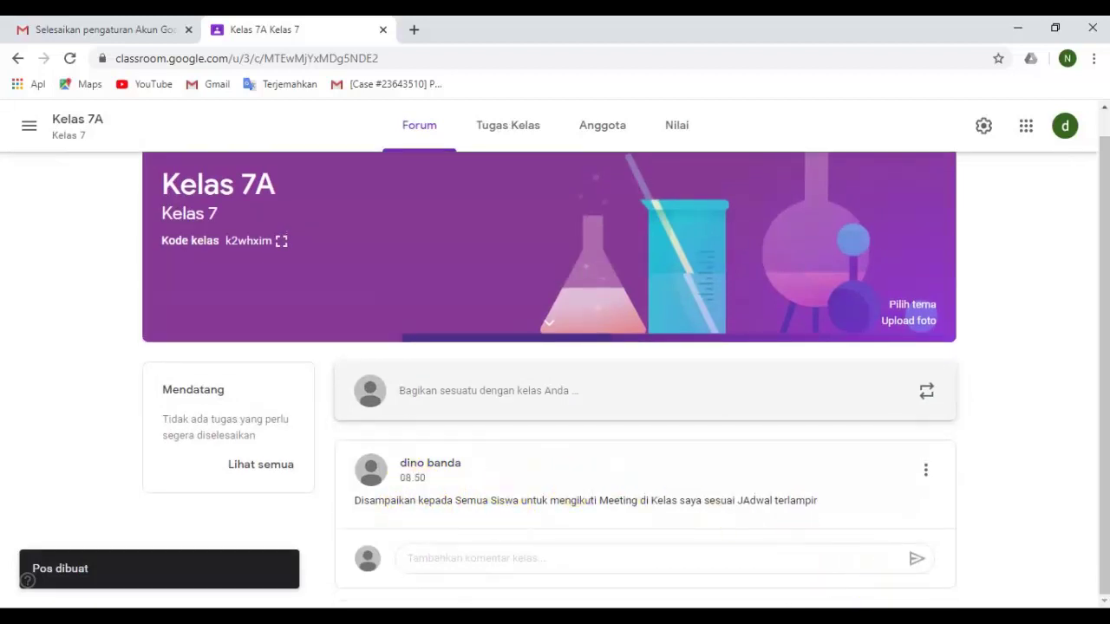
{"action": "left_click", "coordinate": [885, 607]}
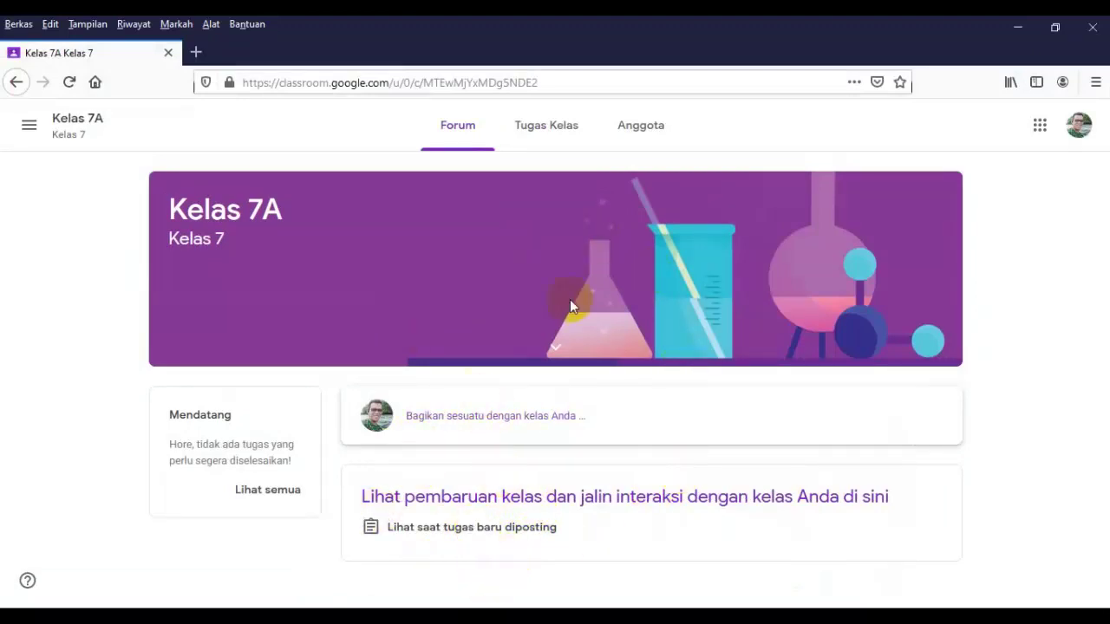
{"action": "left_click", "coordinate": [67, 82]}
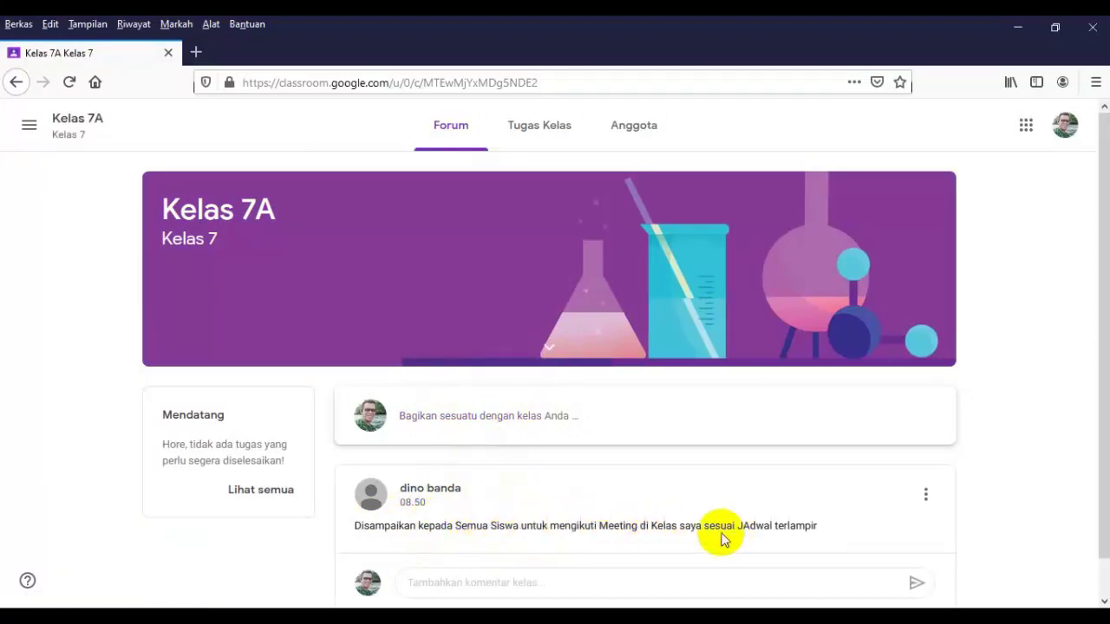
{"action": "scroll", "coordinate": [837, 525], "scroll_direction": "down", "scroll_amount": 1}
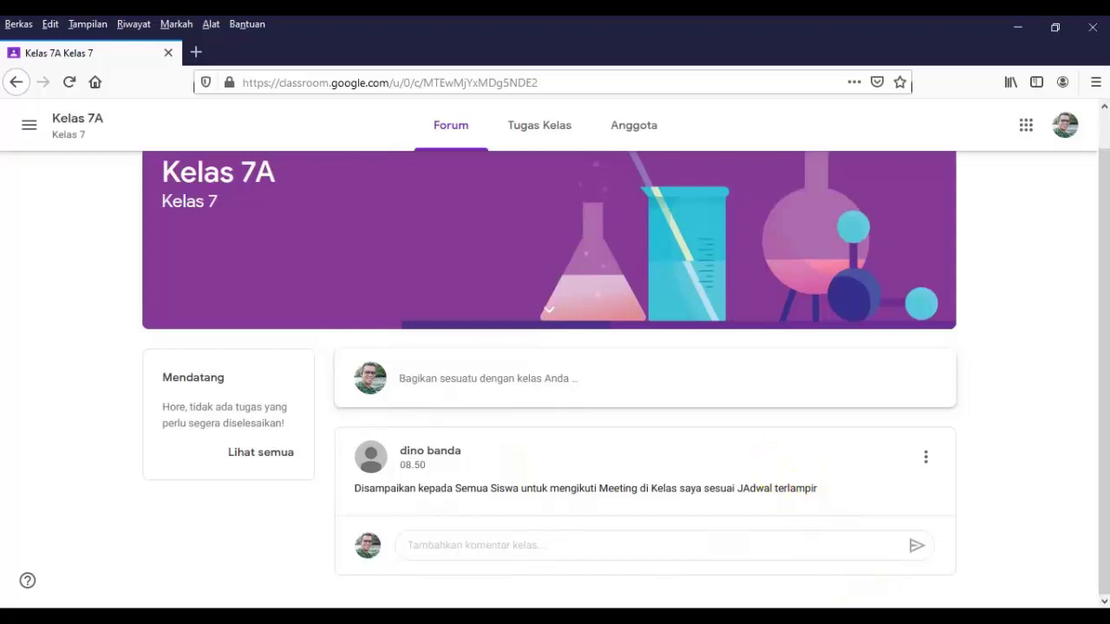
{"action": "mouse_move", "coordinate": [804, 617]}
{"action": "left_click", "coordinate": [839, 553]}
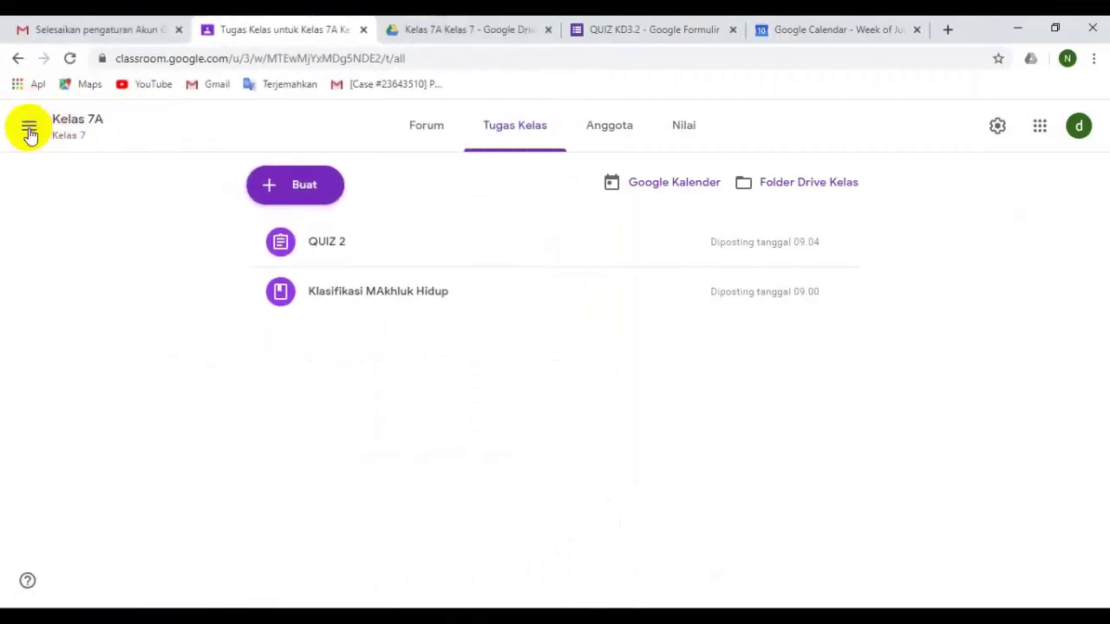
Go through the ☰ menu's Kelas list to the Kelas 7A card and dismiss the stream tip.
{"action": "left_click", "coordinate": [29, 130]}
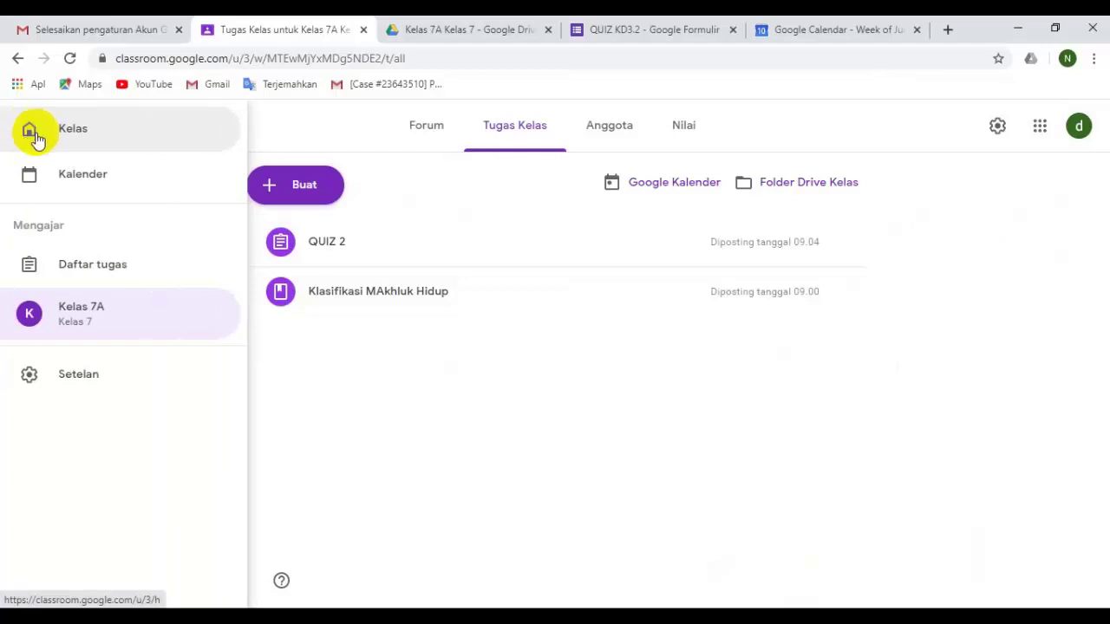
{"action": "left_click", "coordinate": [59, 131]}
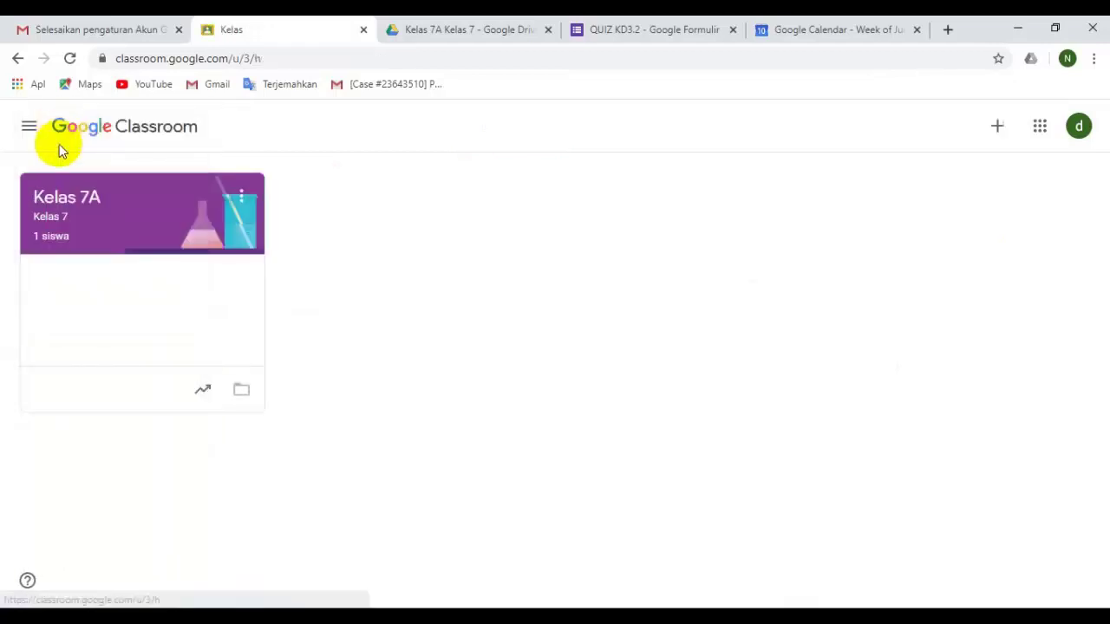
{"action": "left_click", "coordinate": [155, 222]}
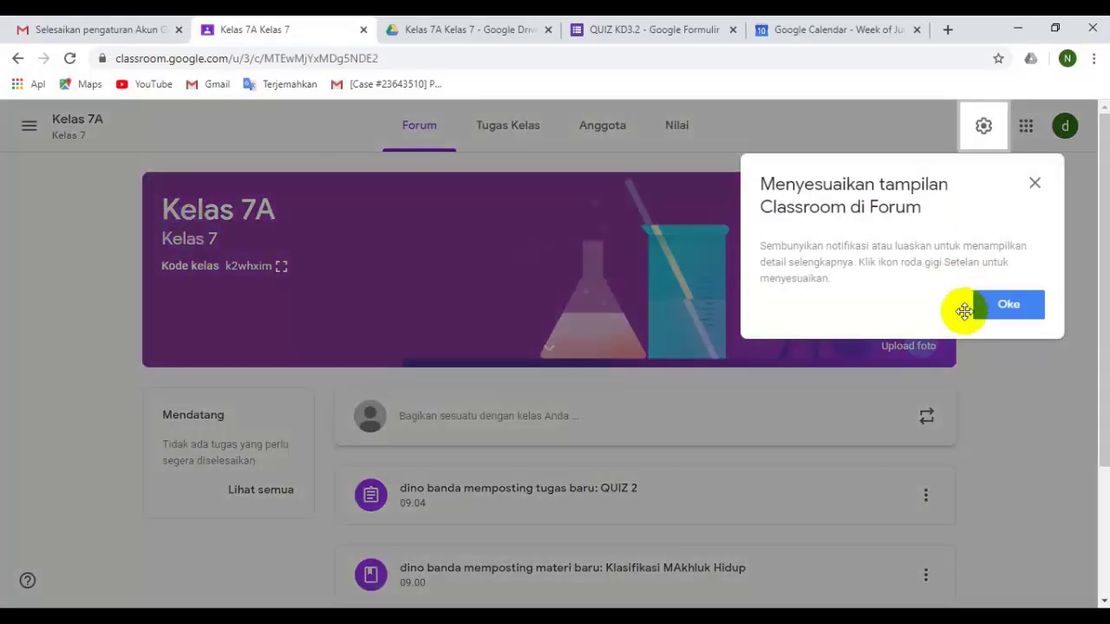
{"action": "left_click", "coordinate": [1003, 303]}
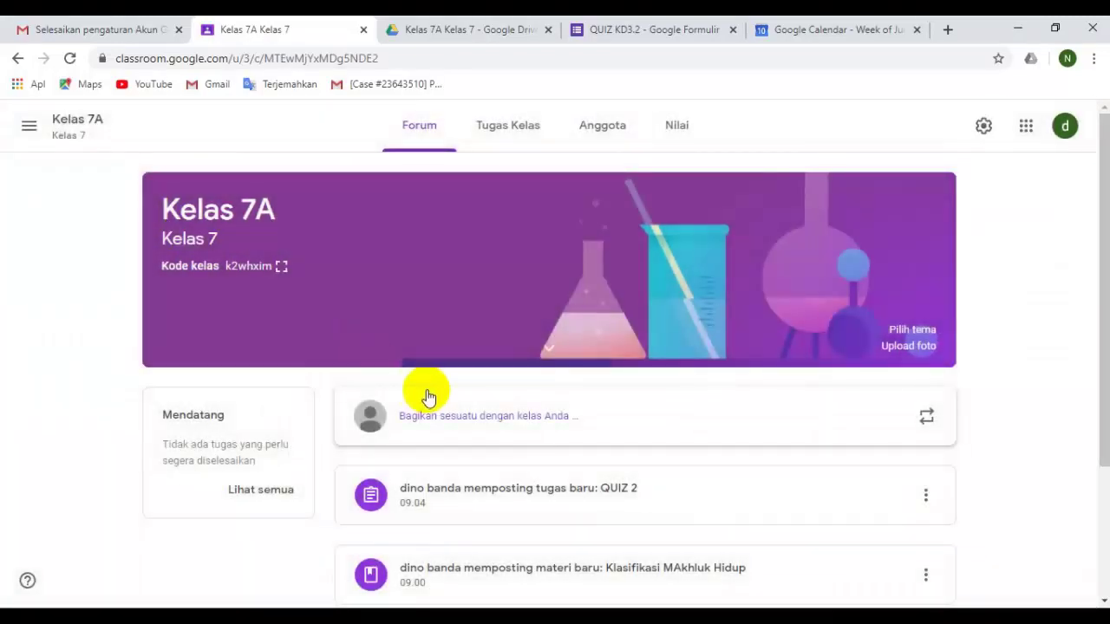
{"action": "scroll", "coordinate": [774, 285], "scroll_direction": "down", "scroll_amount": 2}
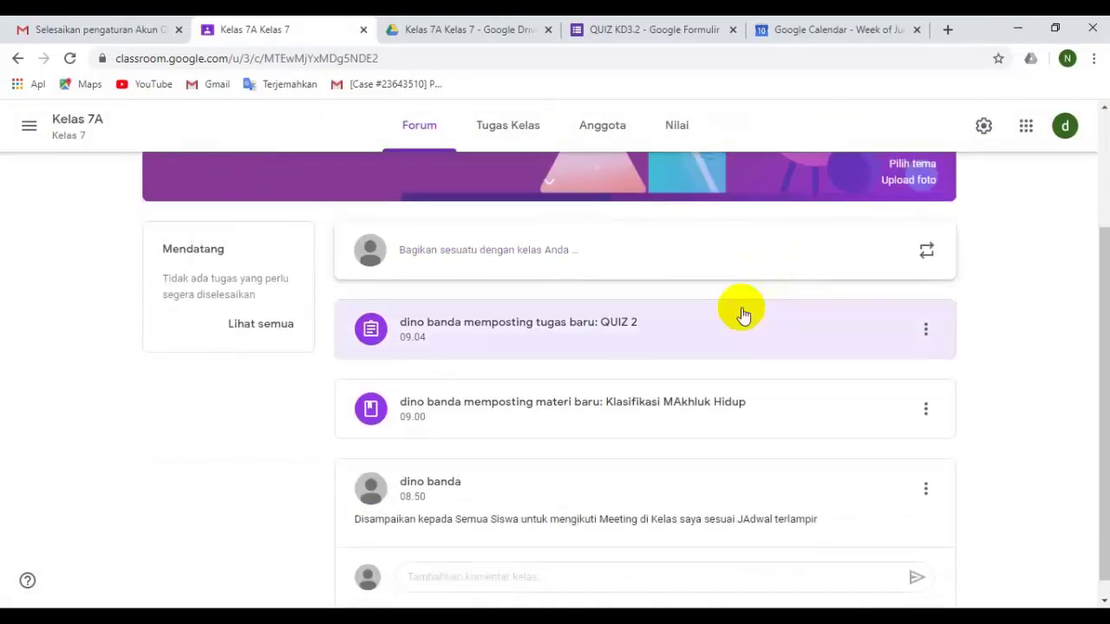
{"action": "scroll", "coordinate": [546, 302], "scroll_direction": "up", "scroll_amount": 2}
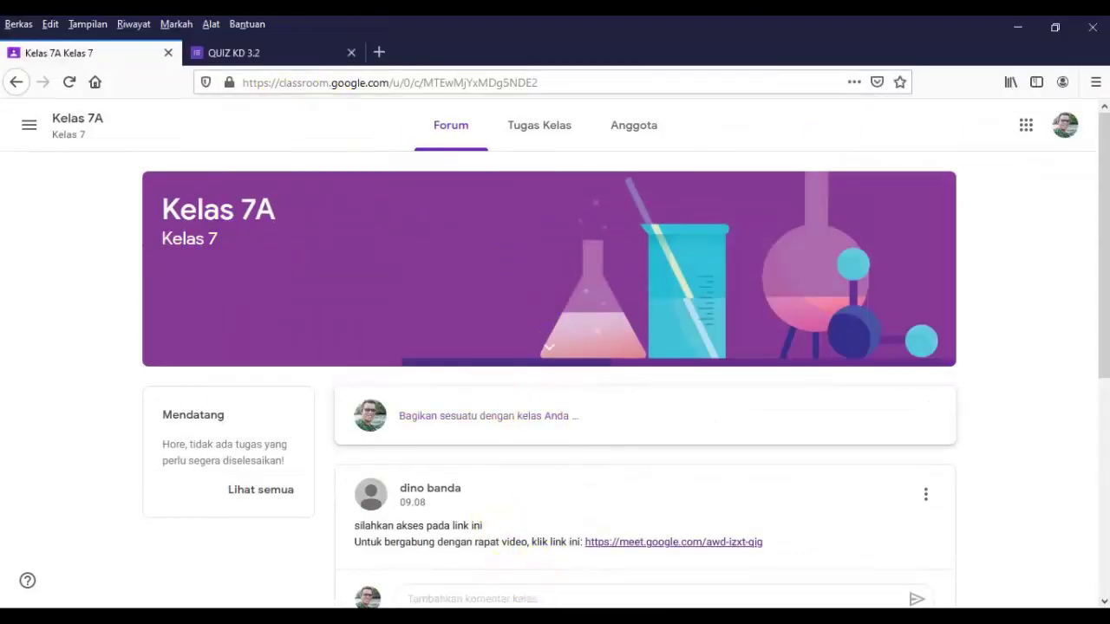
Switch to the 'Kelas 7A Kelas 7 - Google Chrome' window showing the 09.08 Google Meet post.
{"action": "mouse_move", "coordinate": [801, 617]}
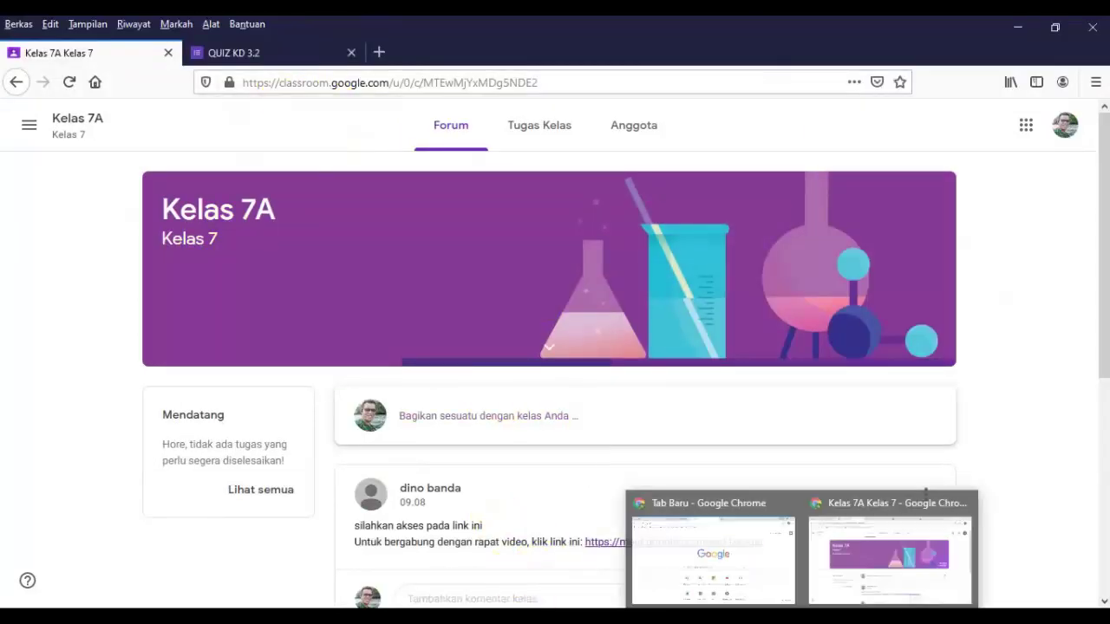
{"action": "mouse_move", "coordinate": [840, 617]}
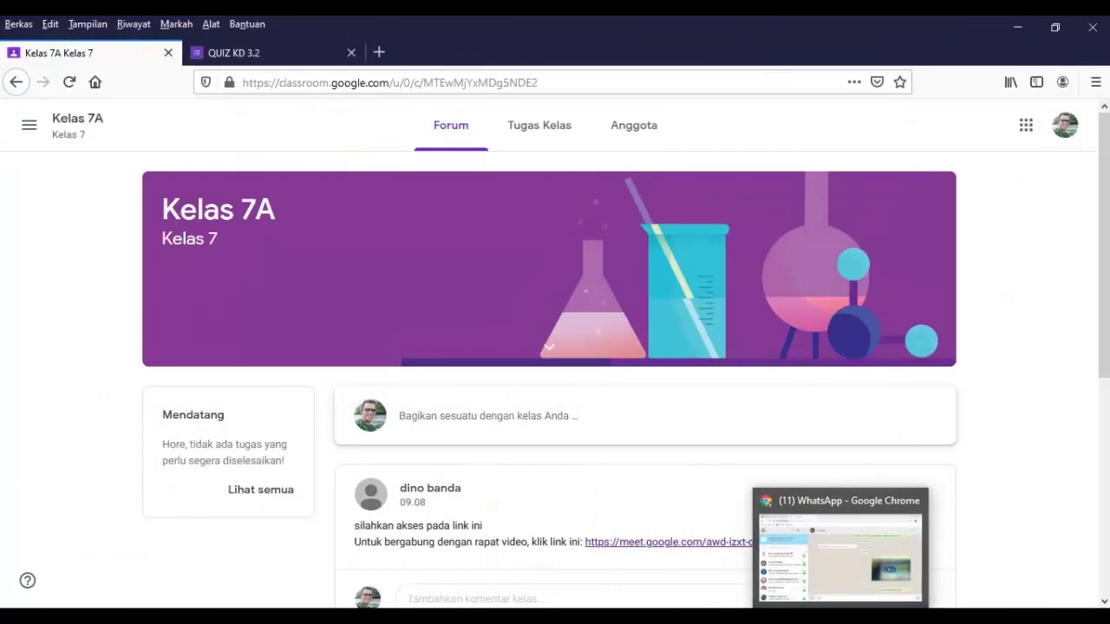
{"action": "left_click", "coordinate": [835, 549]}
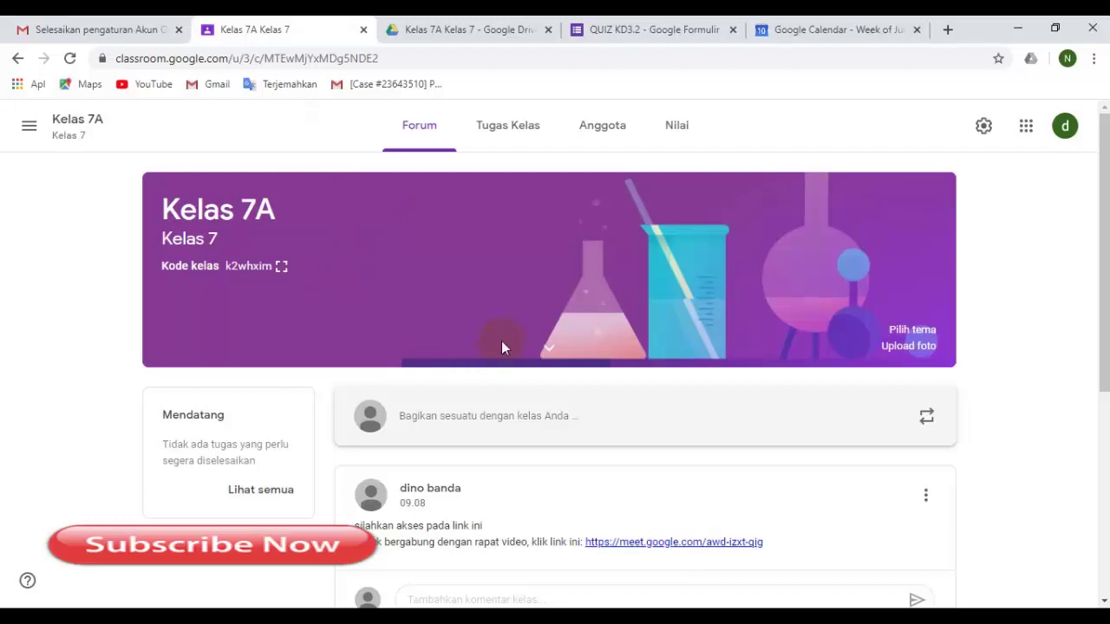
{"action": "left_click", "coordinate": [468, 371]}
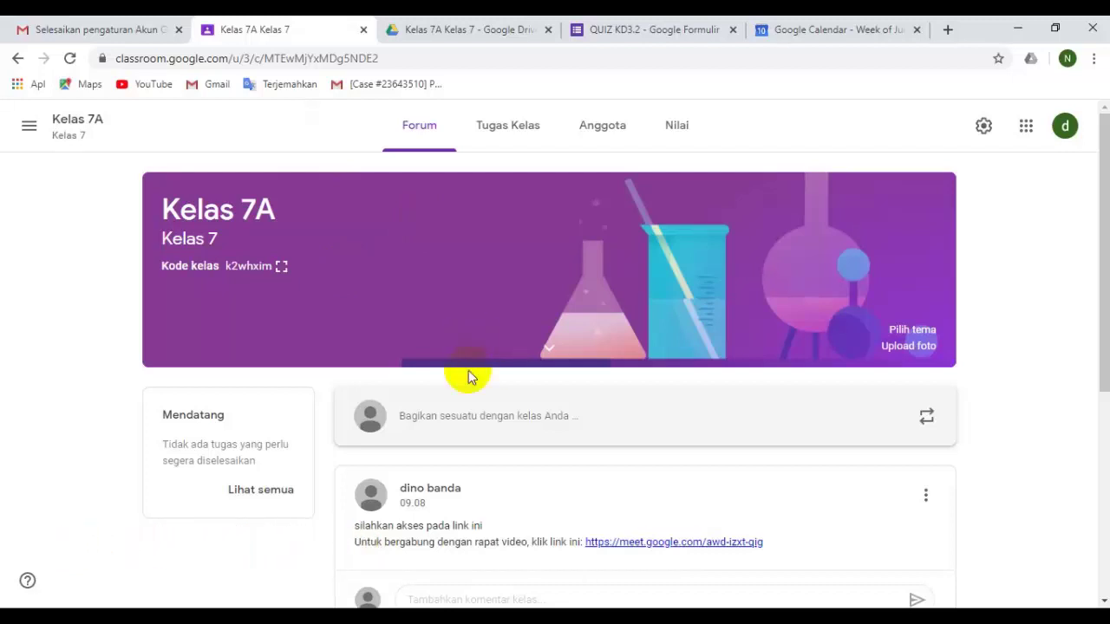